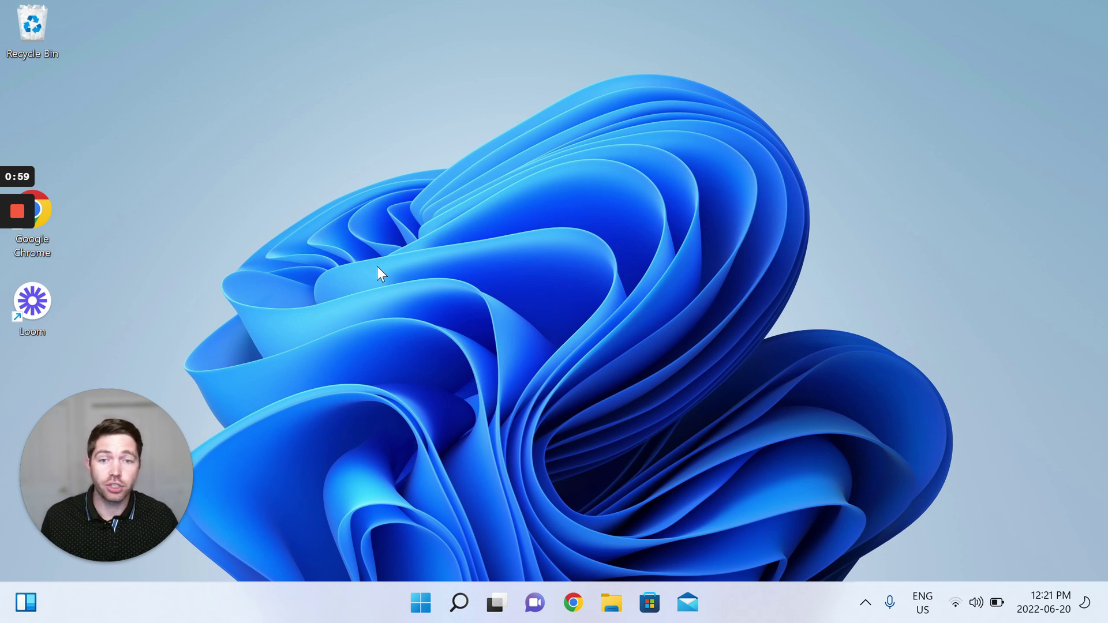
# Step: Launch Chrome, go to onelaunch.com and maximize the window
pyautogui.doubleClick(51, 215)
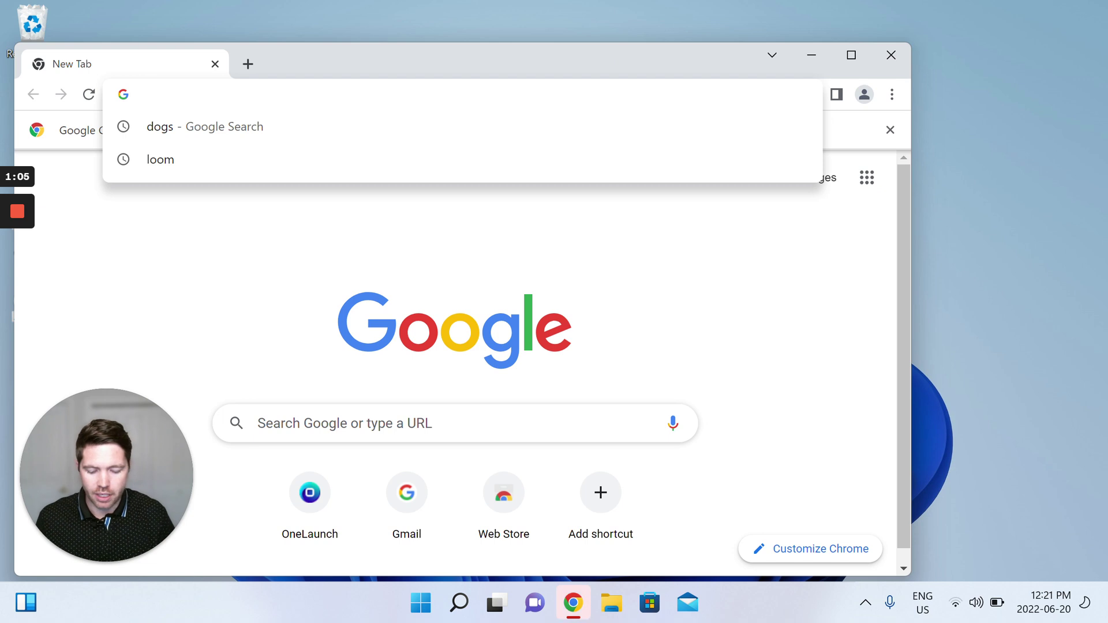
pyautogui.write('onelaunch.com')
pyautogui.press('Return')
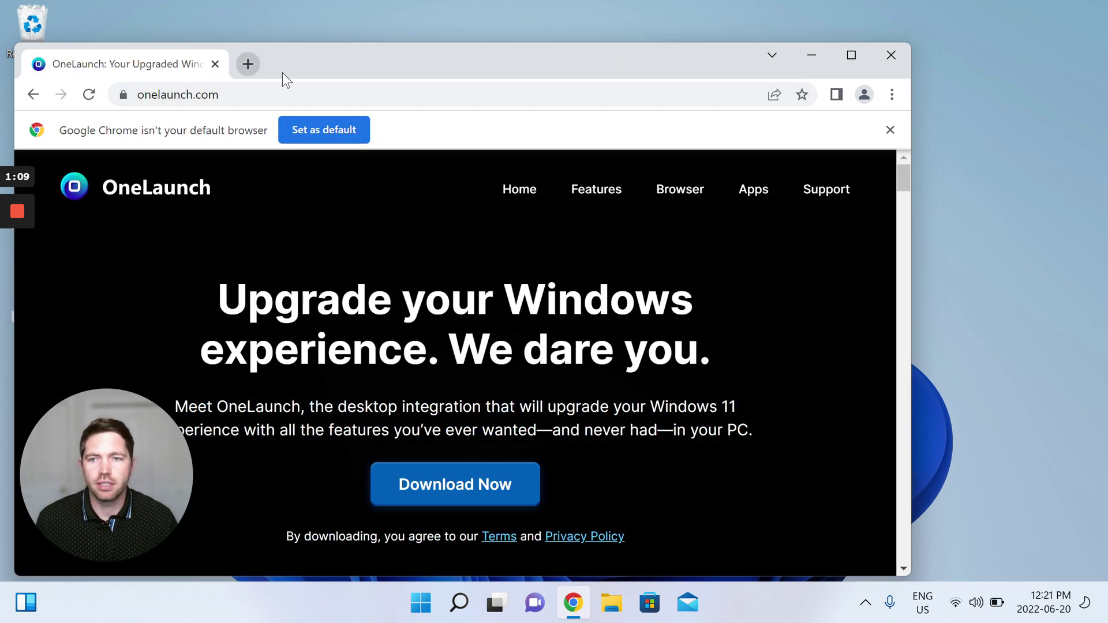
pyautogui.click(850, 55)
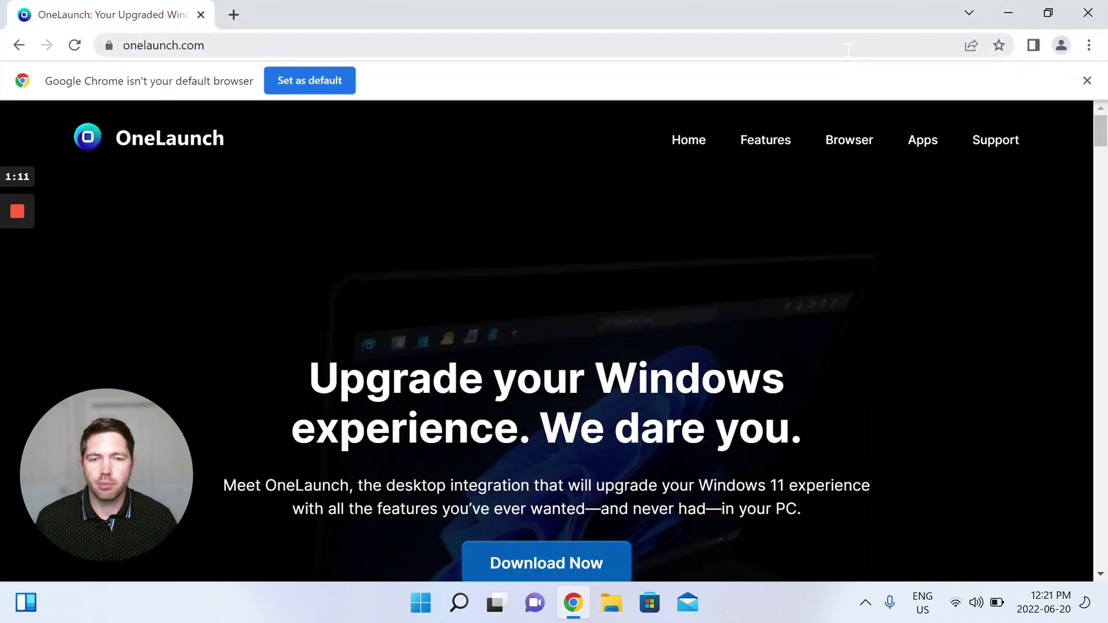
# Step: Browse the site's Features, Browser and Apps pages, then return to the OneLaunch home page
pyautogui.scroll(-8, 921, 315)
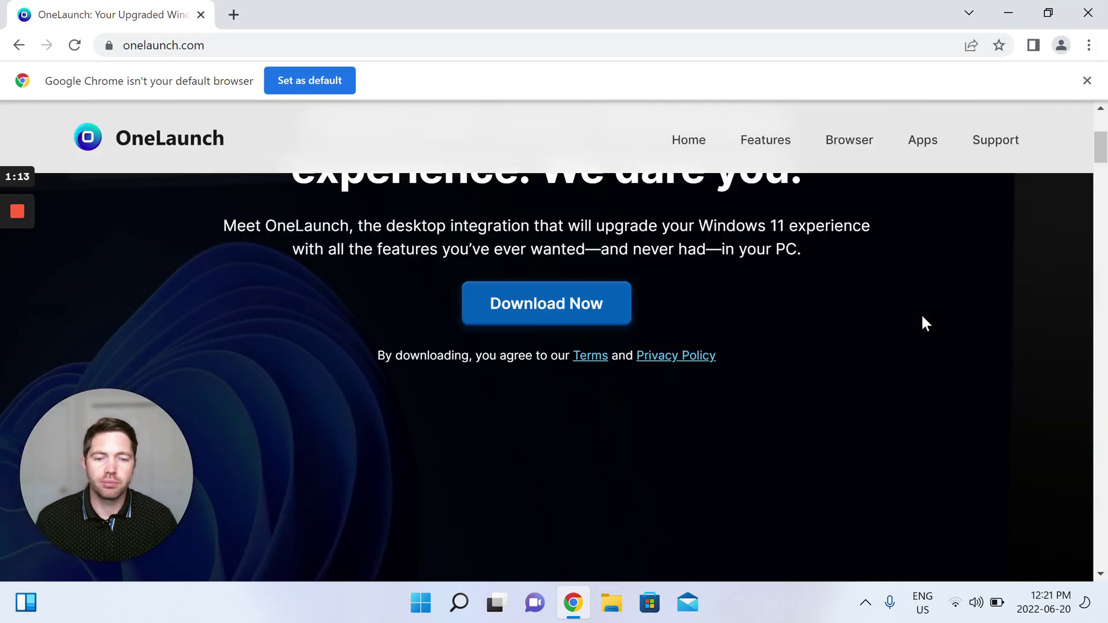
pyautogui.scroll(-5, 921, 314)
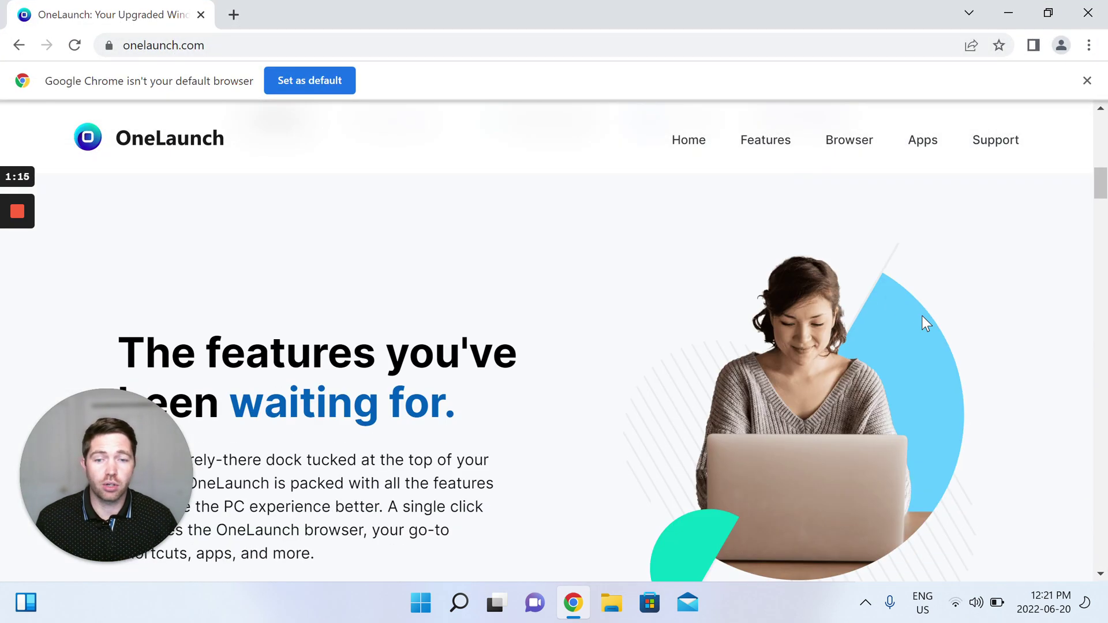
pyautogui.scroll(-6, 921, 315)
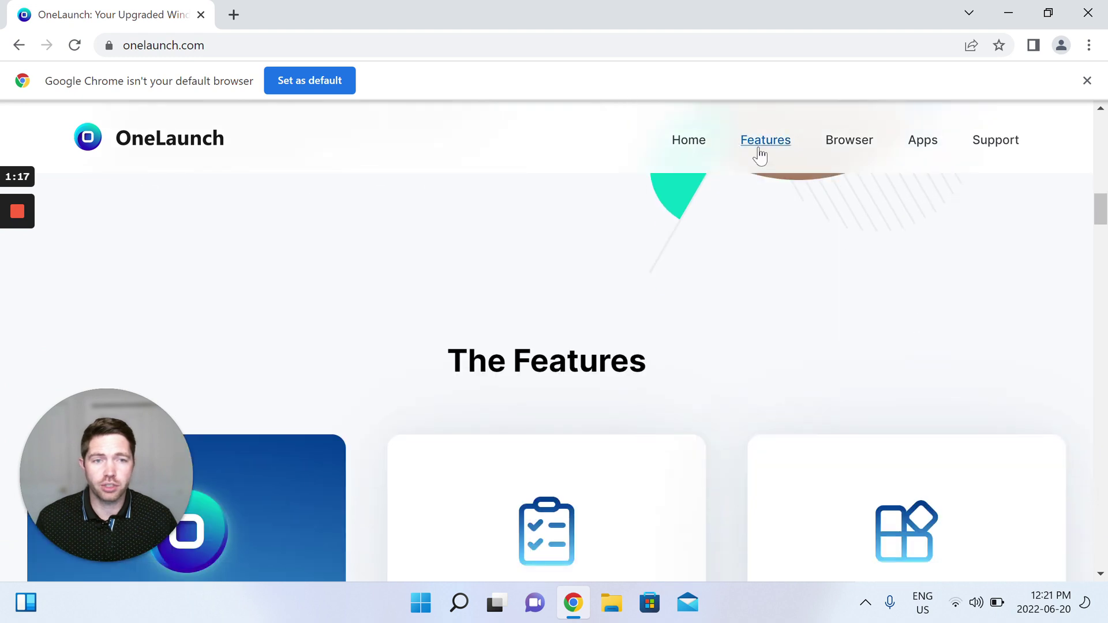
pyautogui.click(760, 151)
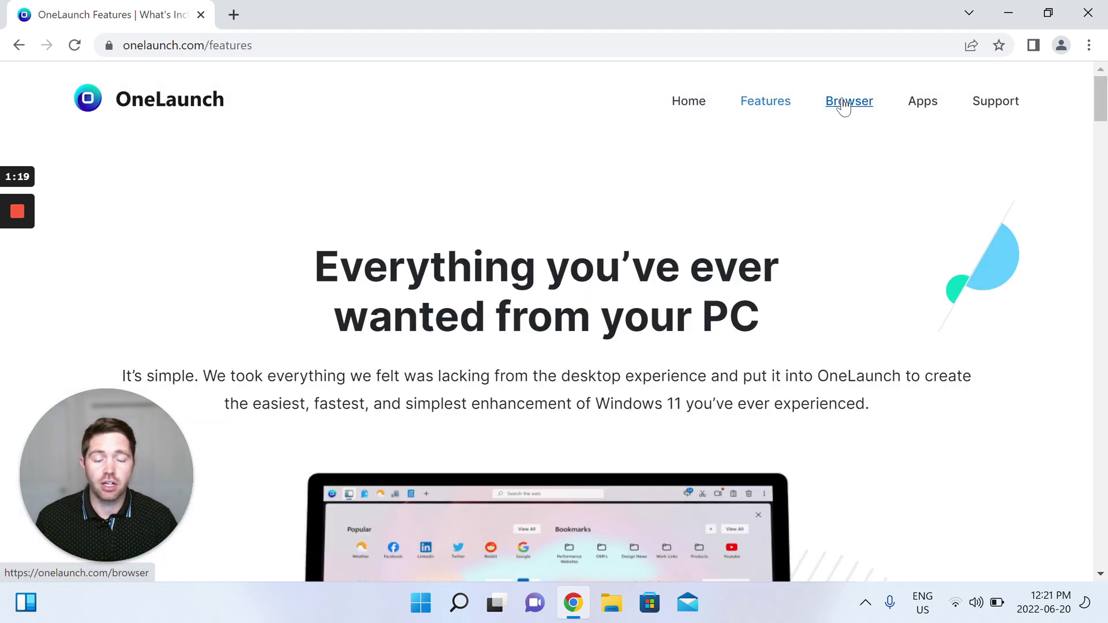
pyautogui.click(842, 99)
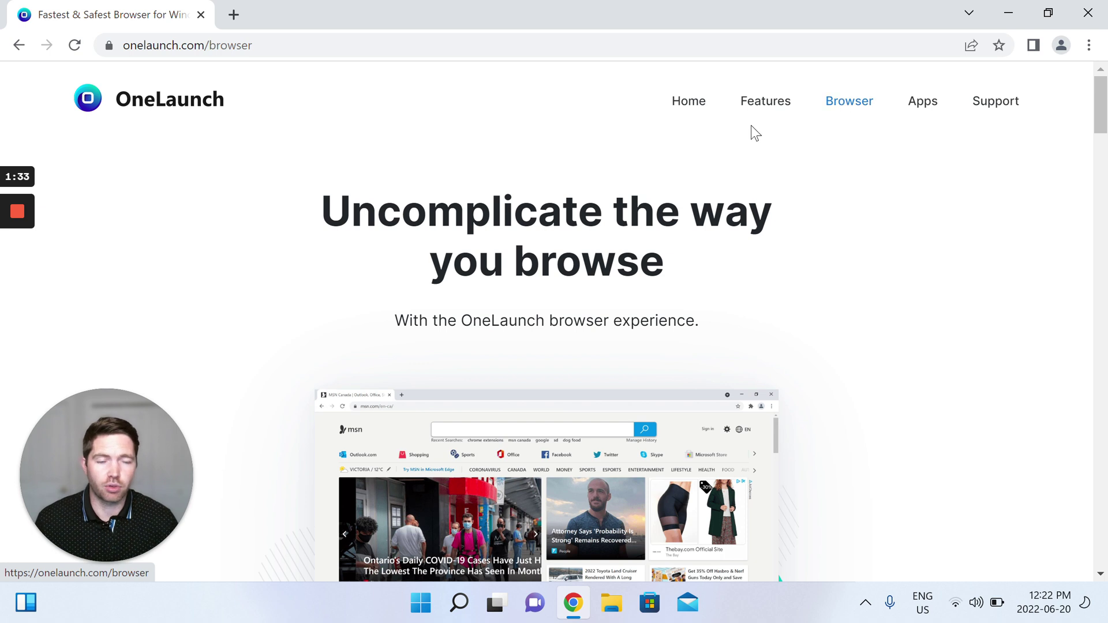
pyautogui.click(926, 108)
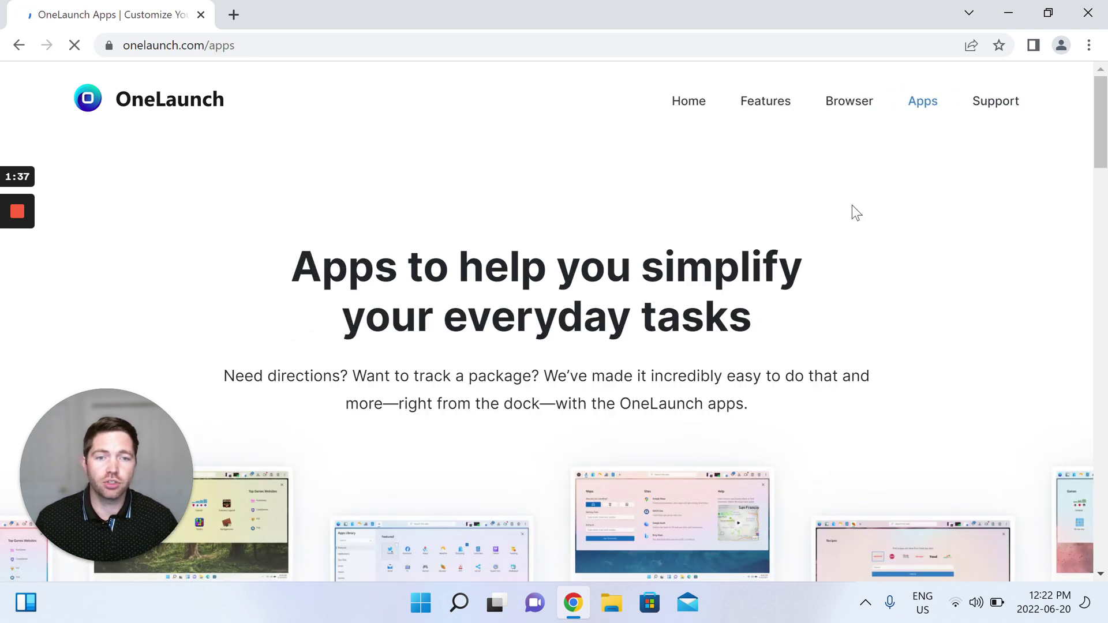
pyautogui.click(688, 102)
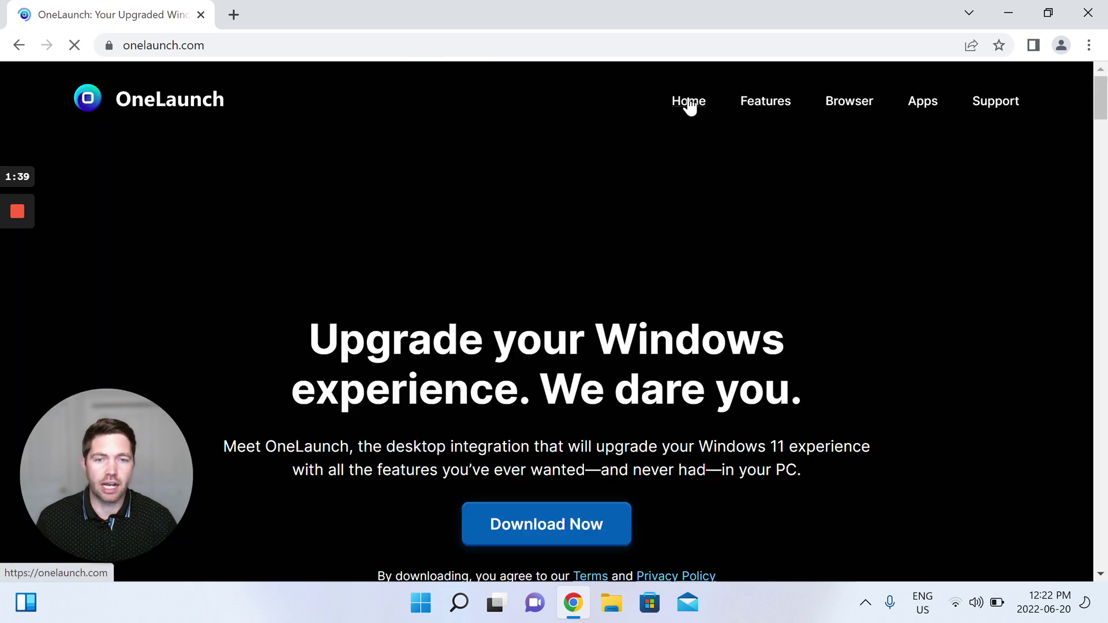
pyautogui.scroll(-3, 889, 231)
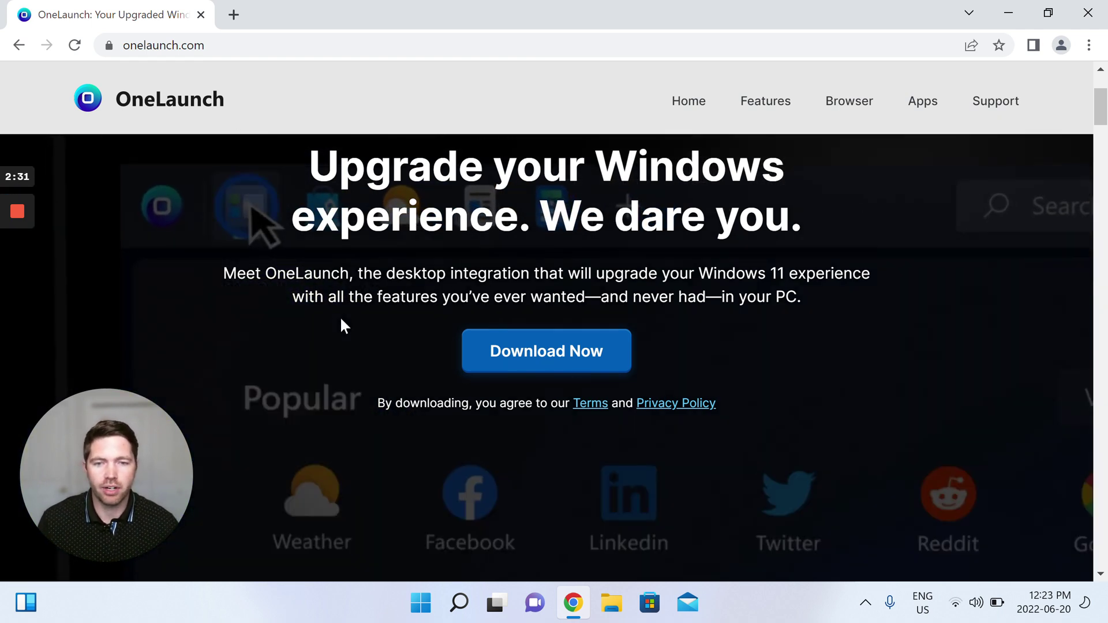
pyautogui.scroll(-1, 340, 316)
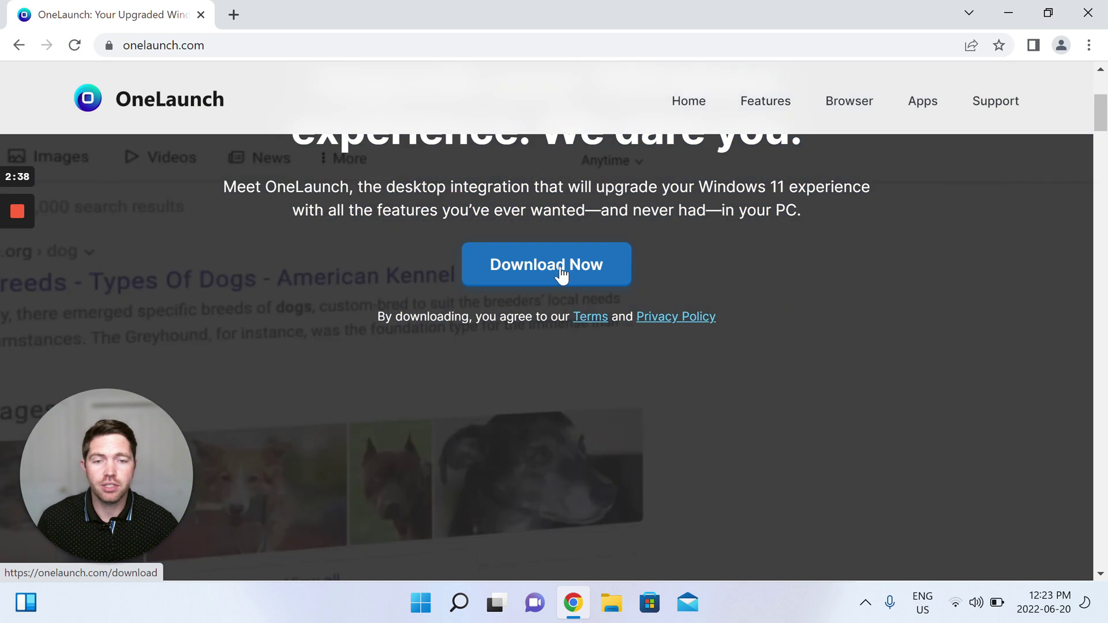
# Step: Download the OneLaunch installer, Onelaunch Software (5).exe (79.4 MB), with Download Now
pyautogui.click(570, 269)
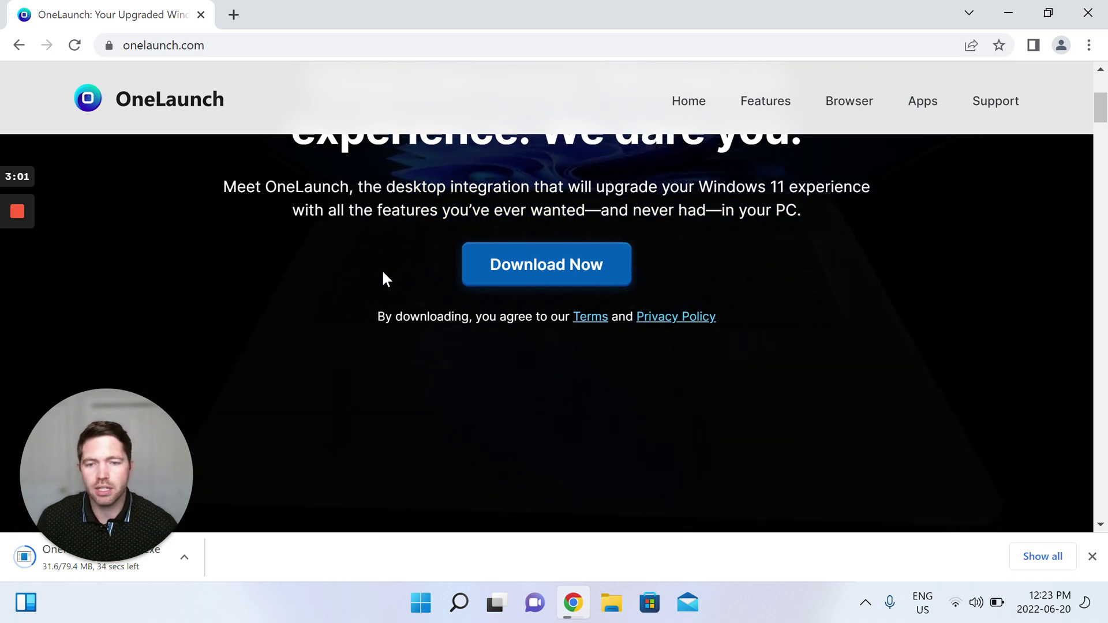
pyautogui.moveTo(51, 474)
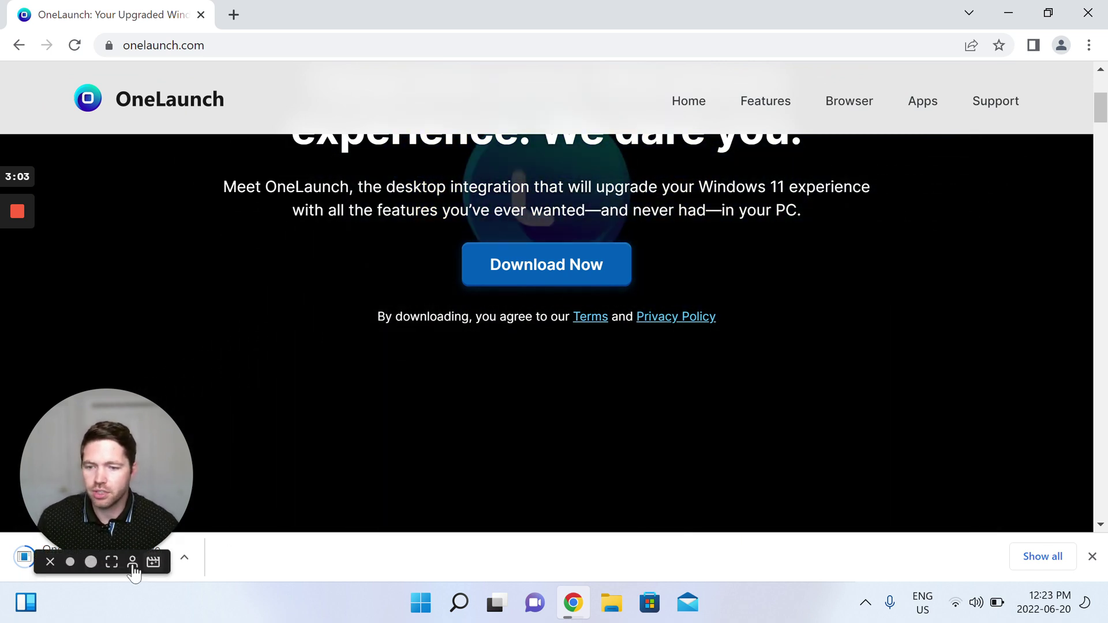
pyautogui.moveTo(54, 415); pyautogui.dragTo(16, 289)
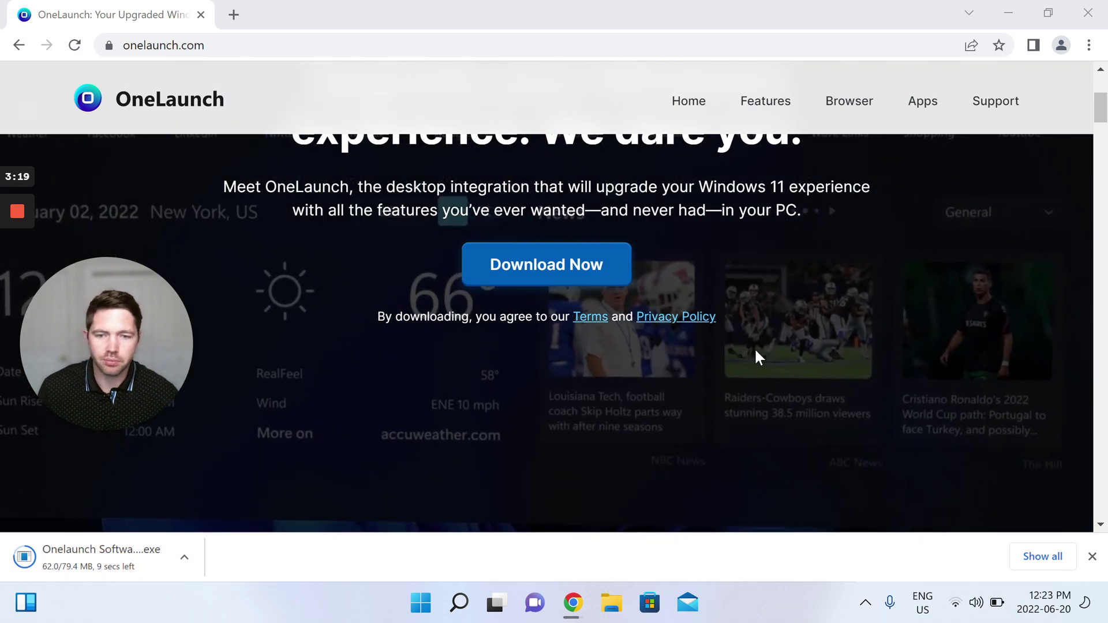
pyautogui.scroll(-8, 755, 355)
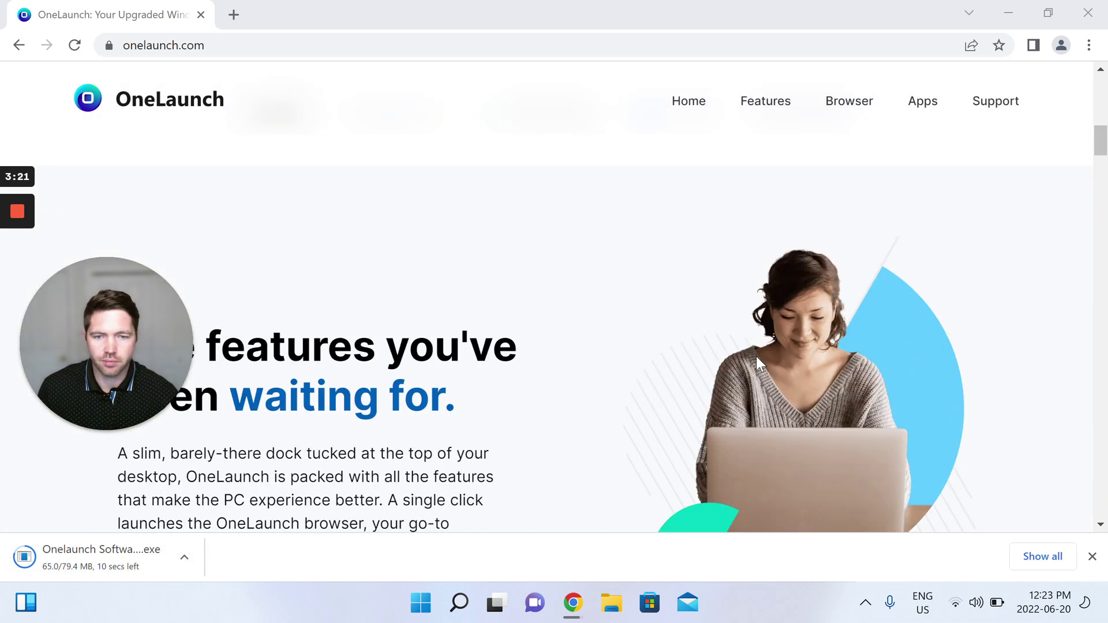
pyautogui.scroll(-3, 651, 351)
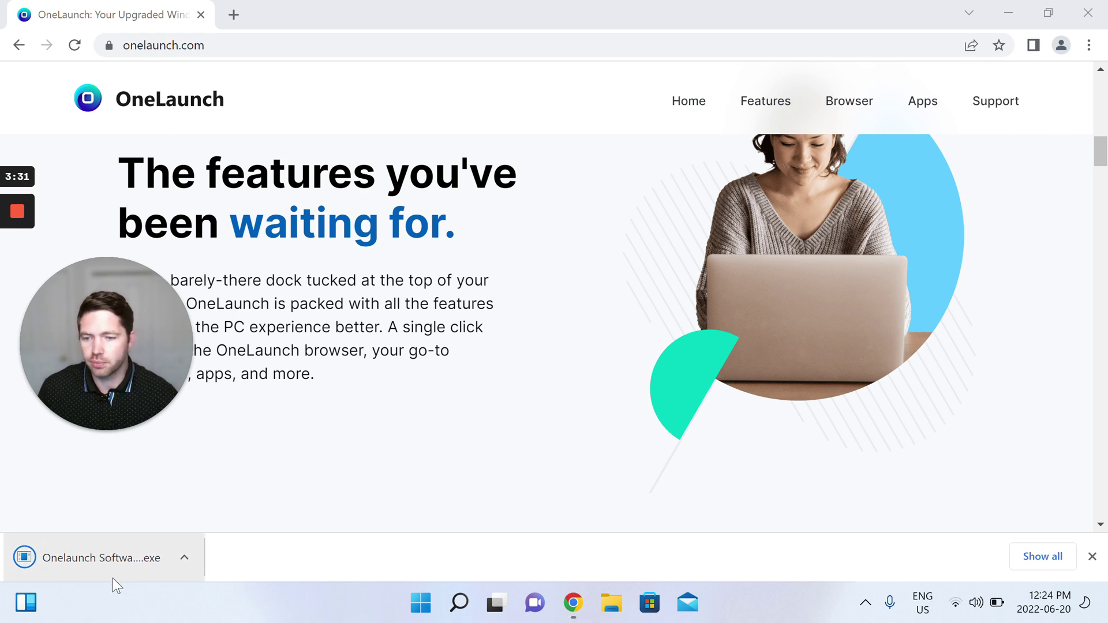
# Step: Set the OneLaunch installer download to open automatically when finished
pyautogui.click(119, 548)
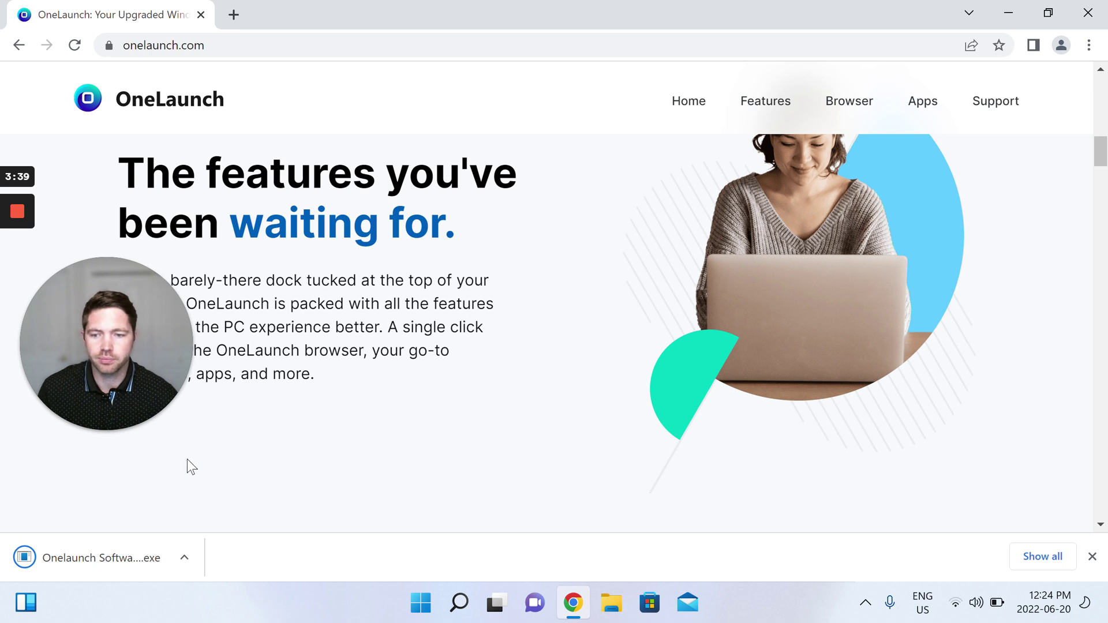
pyautogui.click(1009, 13)
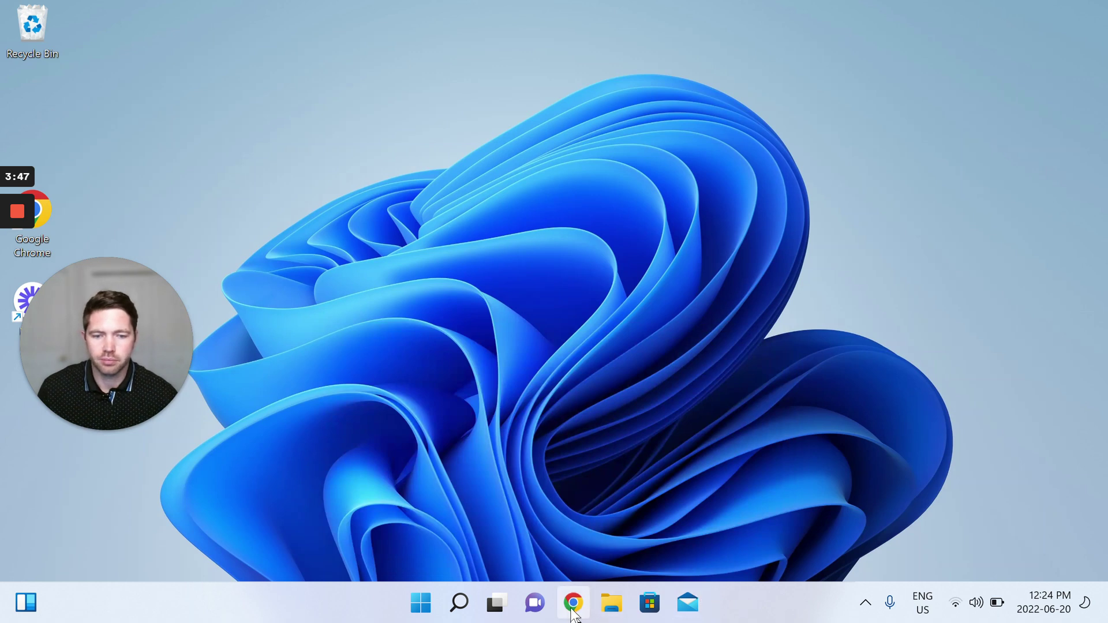
pyautogui.moveTo(573, 611)
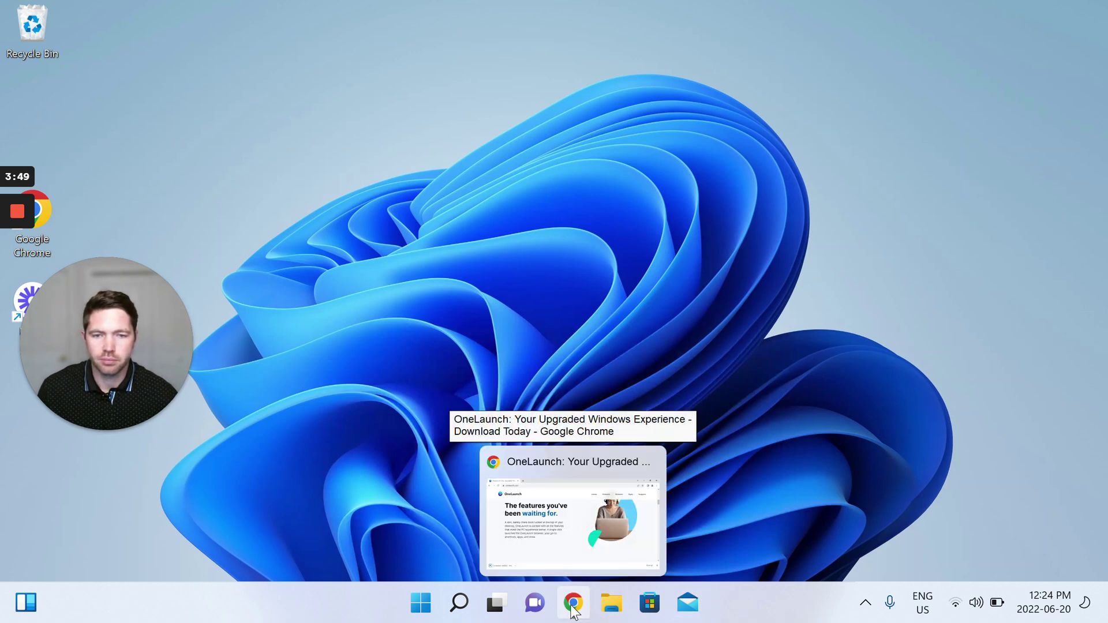
pyautogui.click(573, 610)
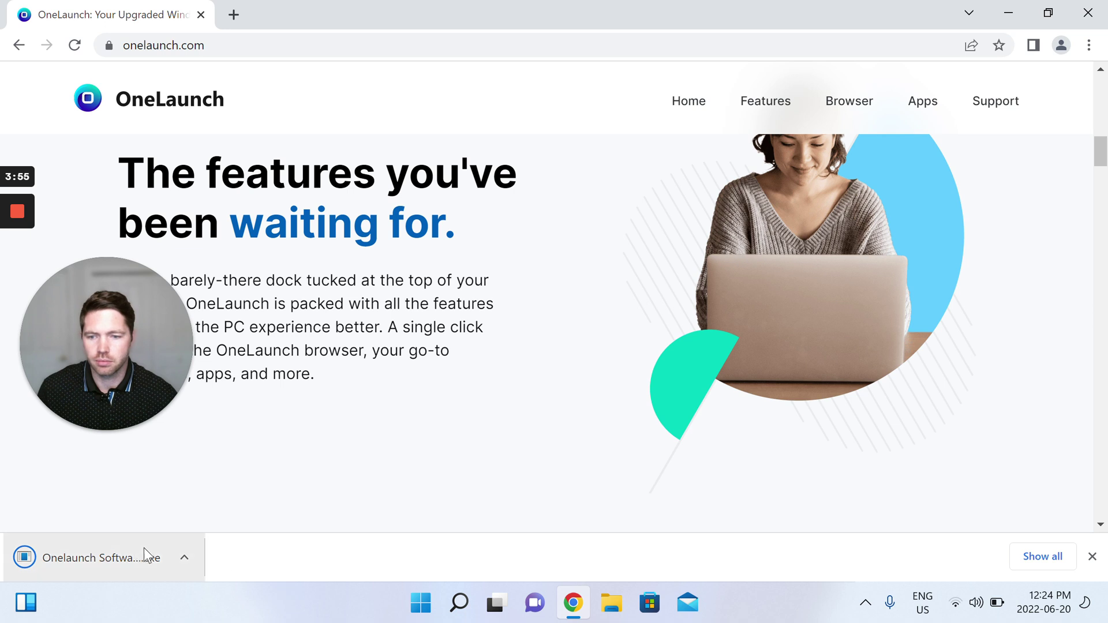
pyautogui.click(189, 556)
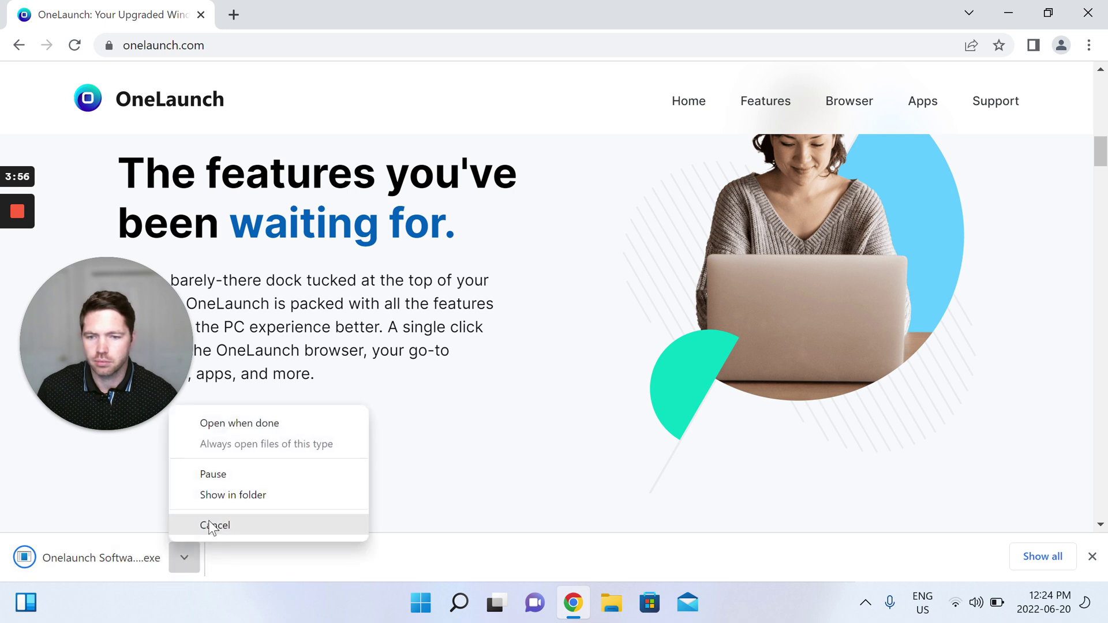
pyautogui.click(260, 421)
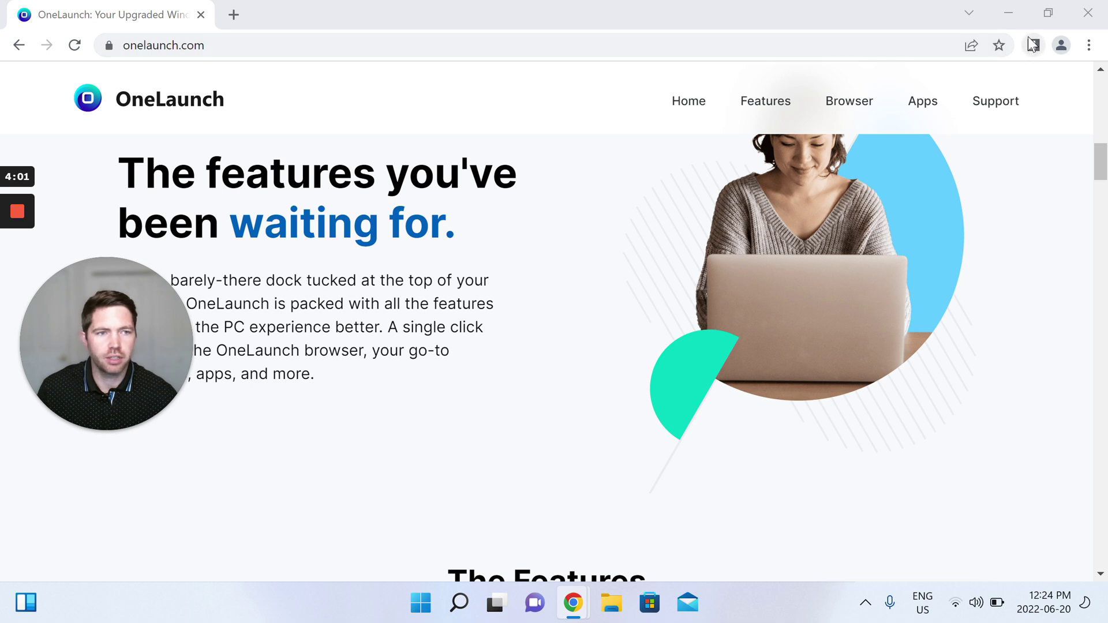
# Step: Minimize Chrome, restore it and view its taskbar jump list, then minimize it again
pyautogui.click(1011, 14)
pyautogui.click(1010, 14)
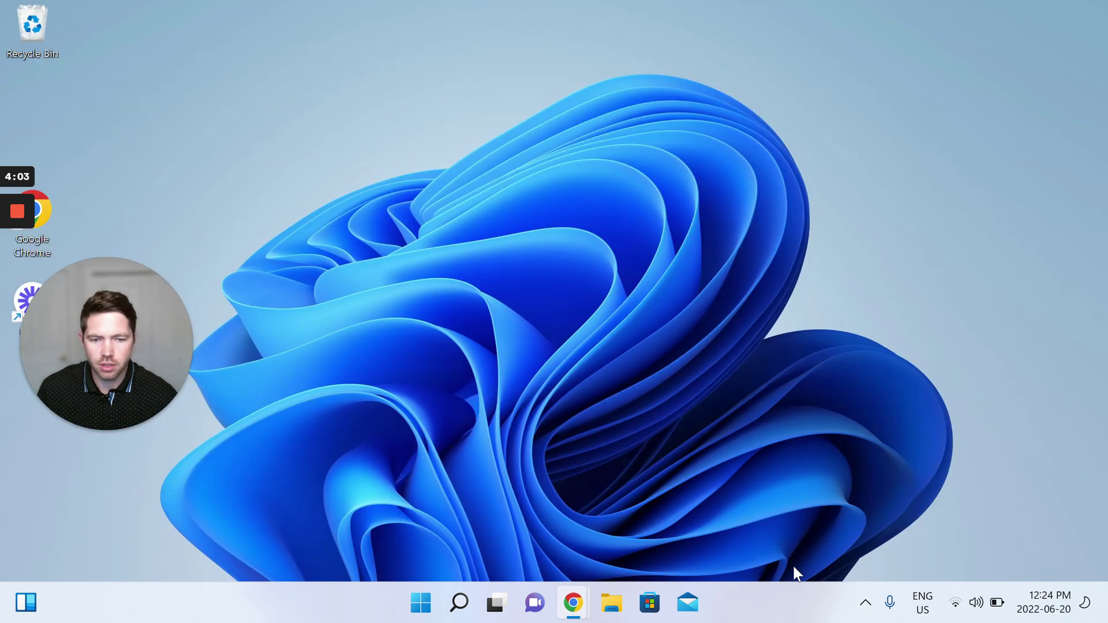
pyautogui.click(582, 603)
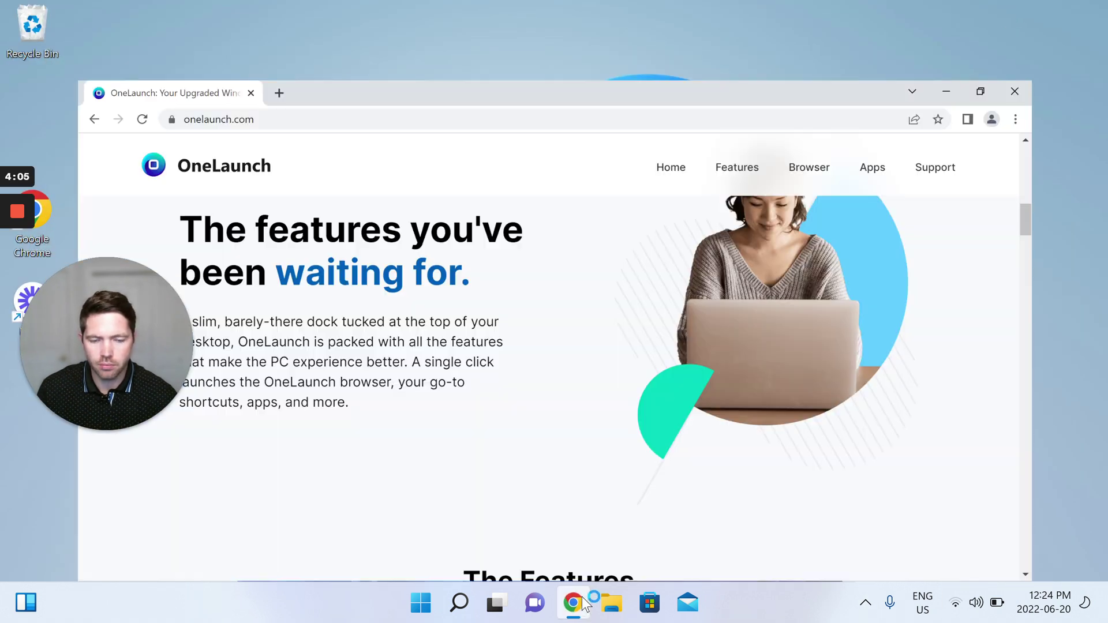
pyautogui.rightClick(579, 603)
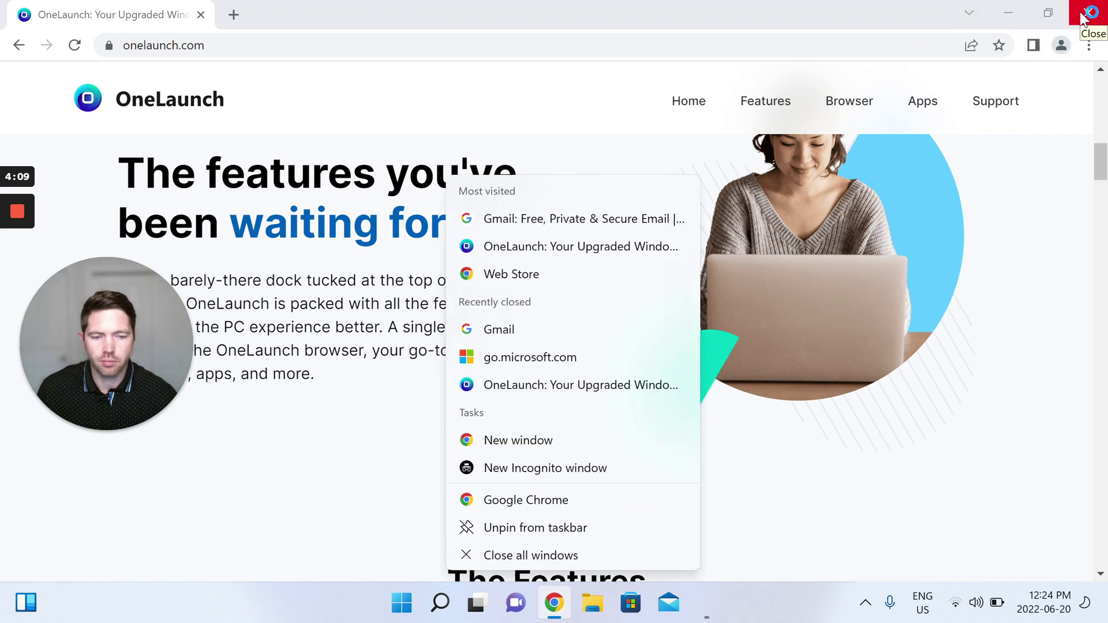
pyautogui.click(1009, 13)
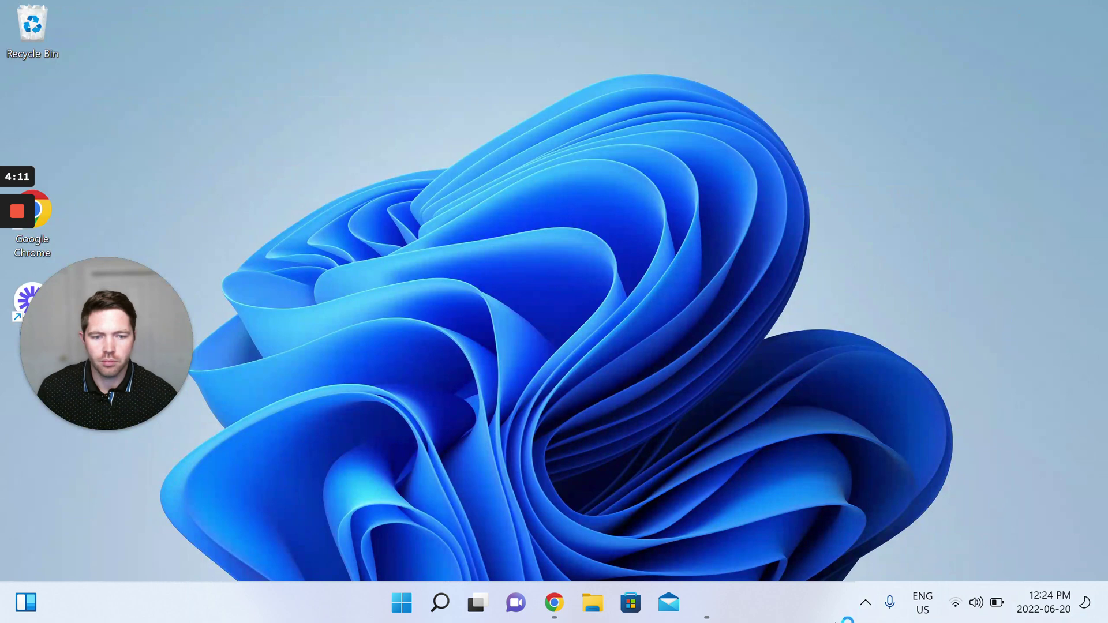
pyautogui.moveTo(709, 615)
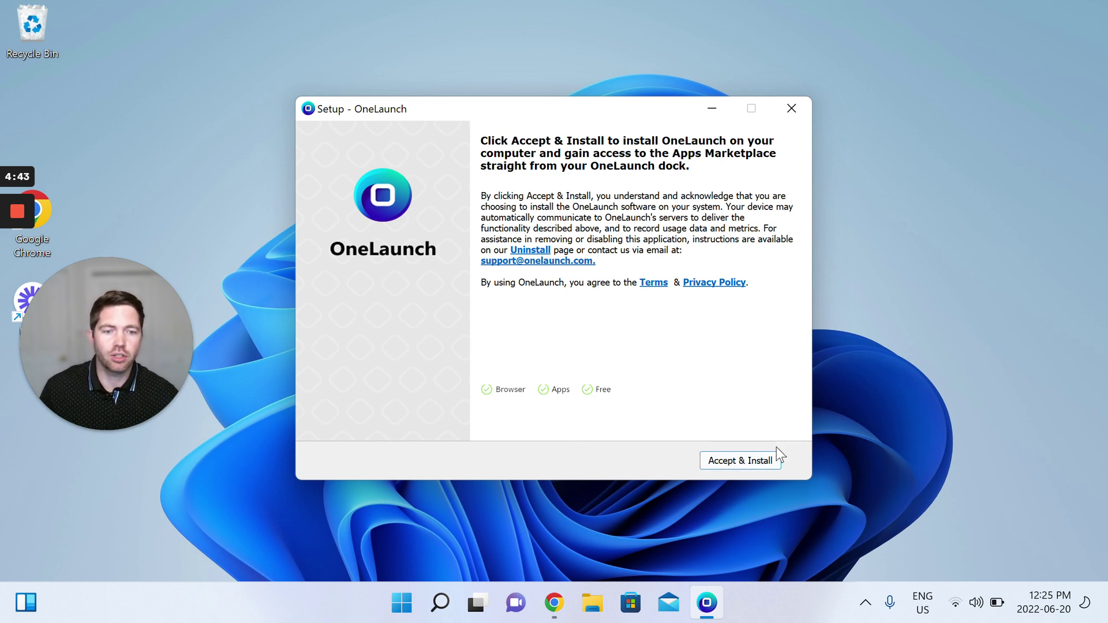
# Step: Accept the OneLaunch terms with Accept & Install to begin installation
pyautogui.click(739, 462)
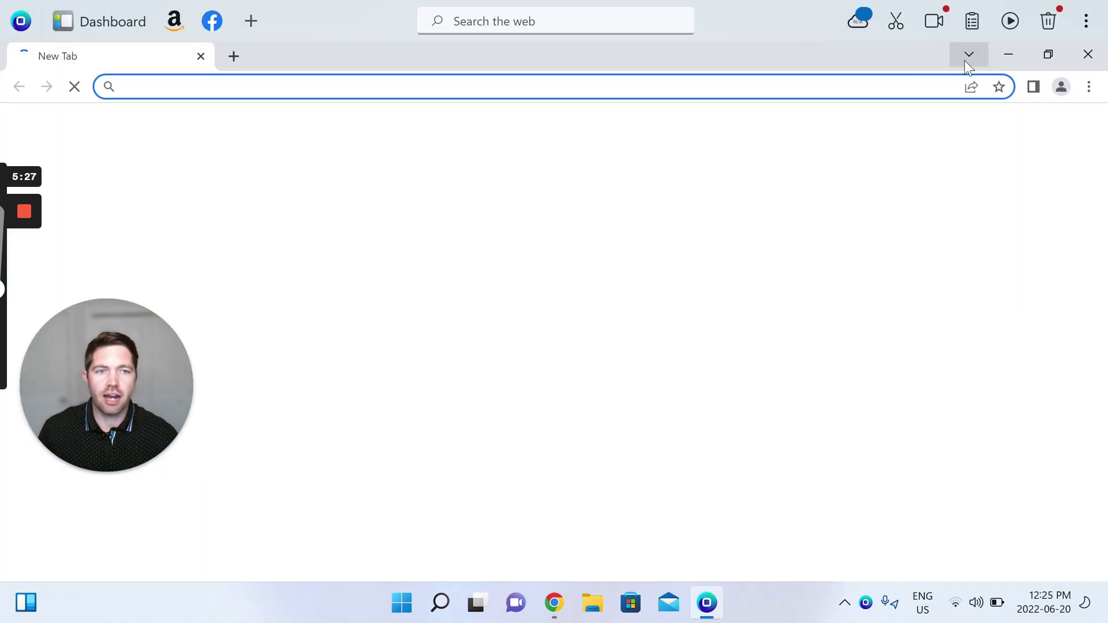
# Step: Minimize the OneLaunch browser window that opened after installation
pyautogui.click(1008, 55)
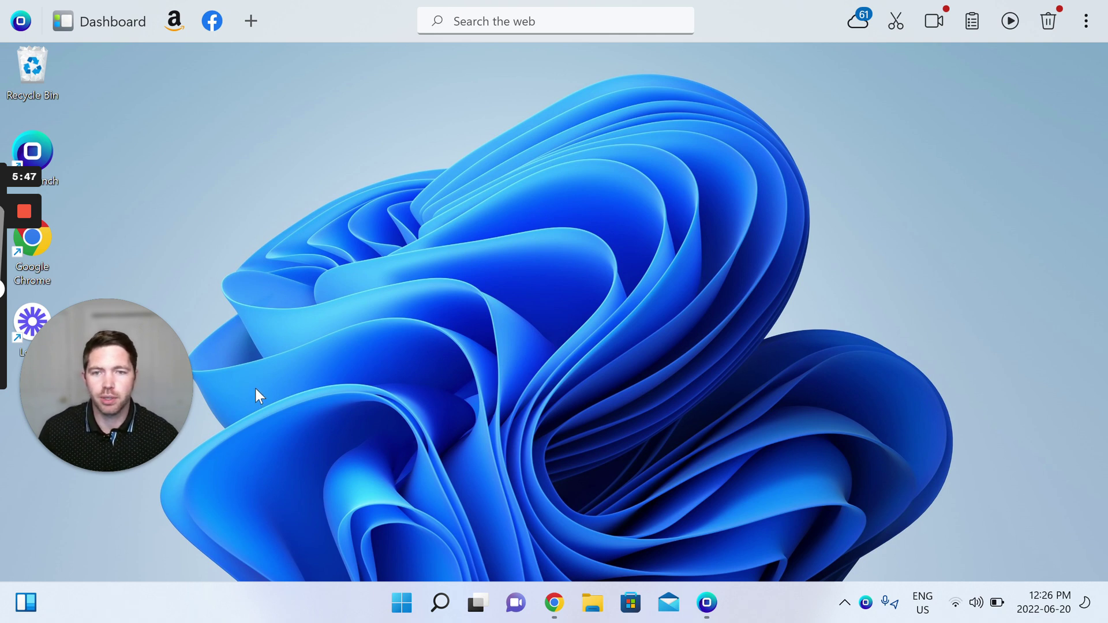
# Step: Restore the Chrome window showing the onelaunch.com homepage from the taskbar
pyautogui.moveTo(553, 605)
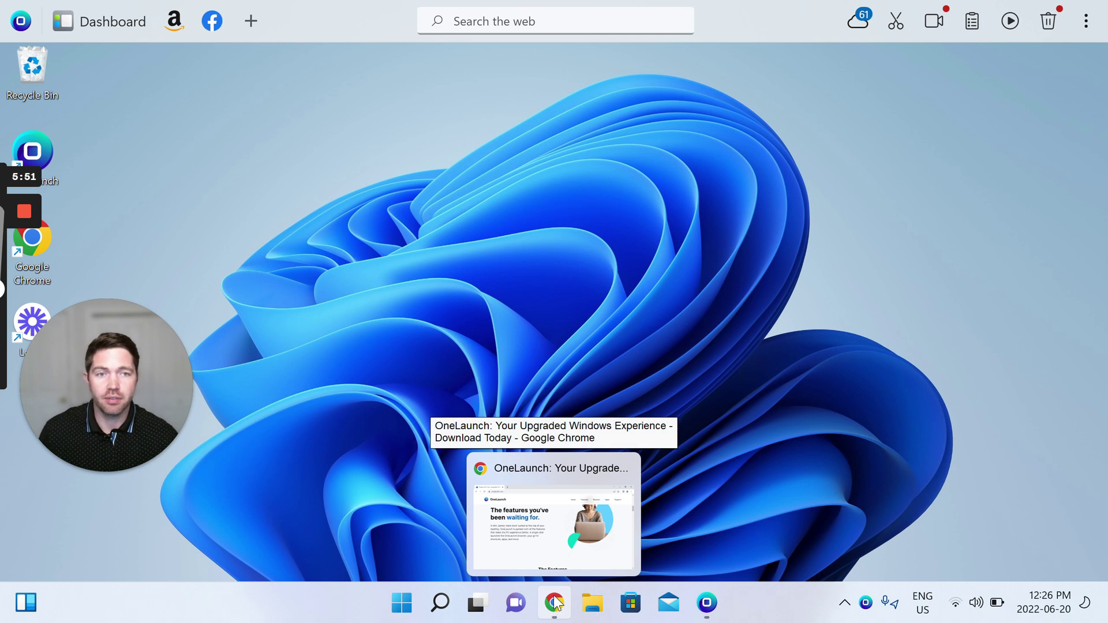
pyautogui.click(556, 597)
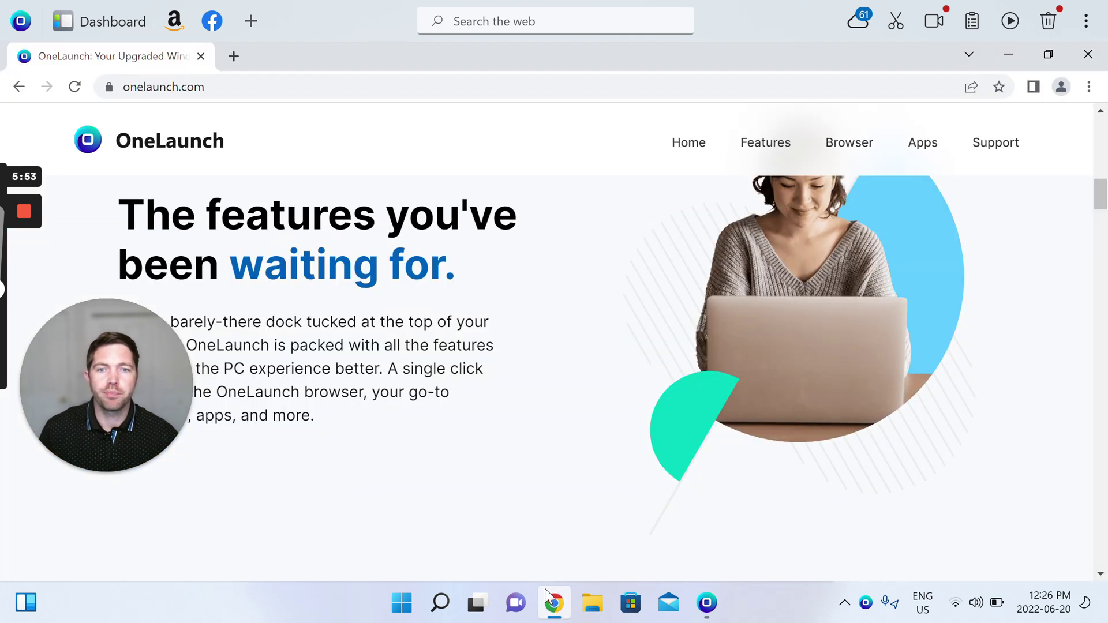
# Step: Close the OneLaunch web page tab, then exit the OneLaunch browser from its menu
pyautogui.click(201, 56)
pyautogui.click(706, 604)
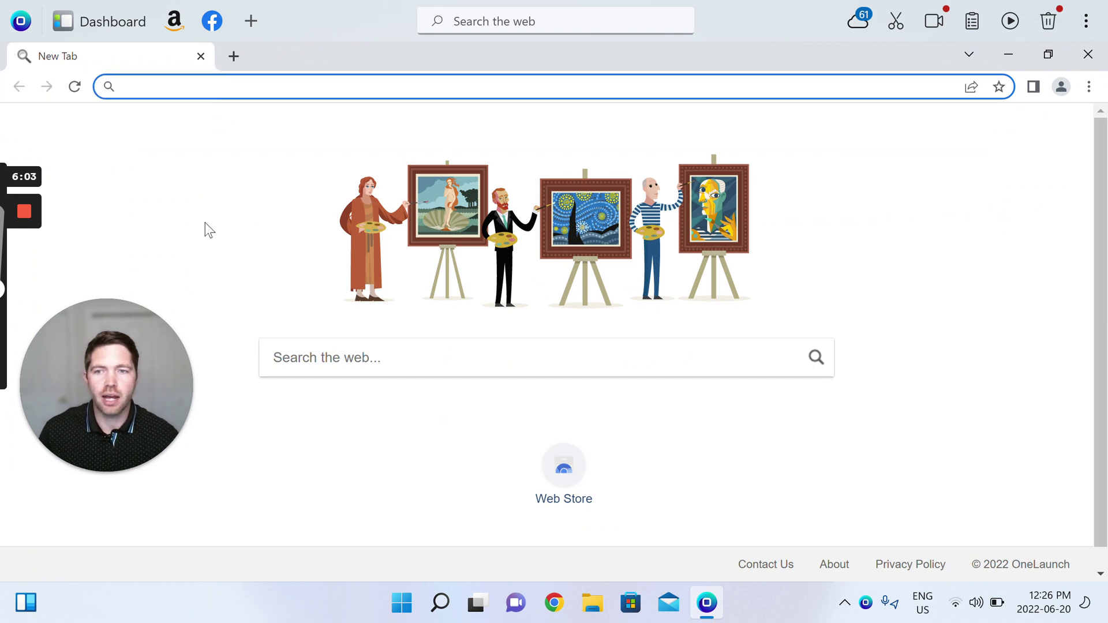
pyautogui.click(1090, 90)
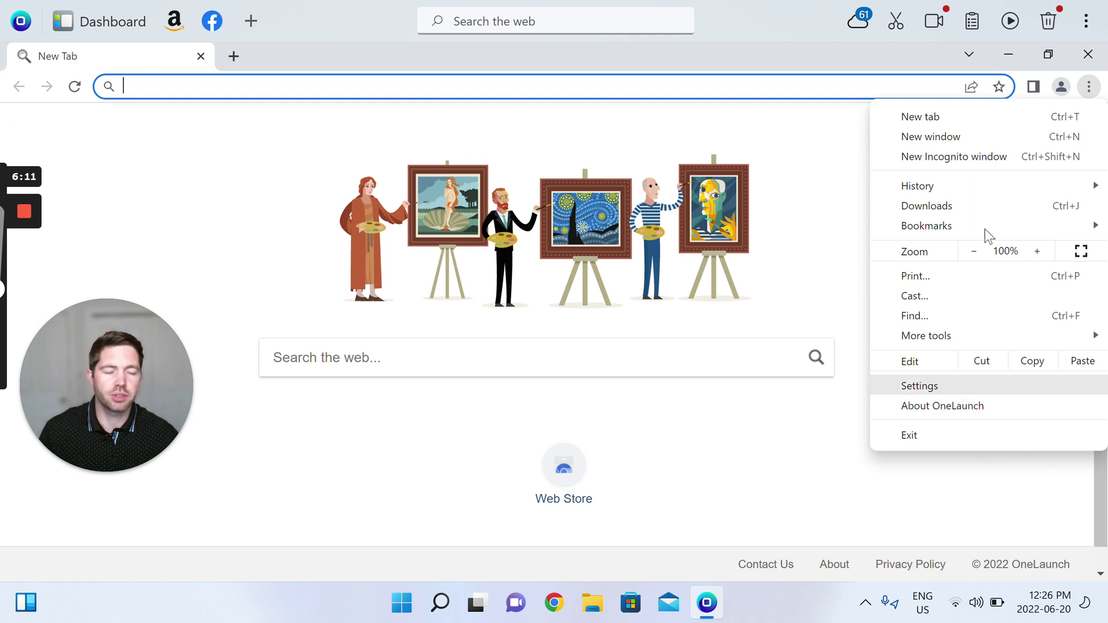
pyautogui.click(1086, 54)
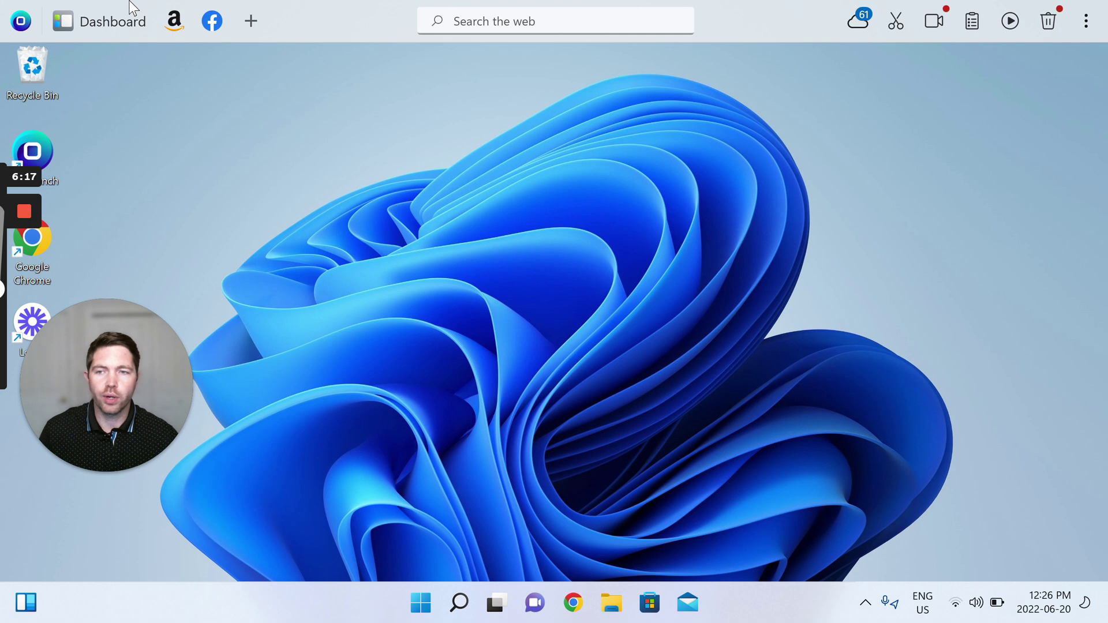
pyautogui.click(106, 30)
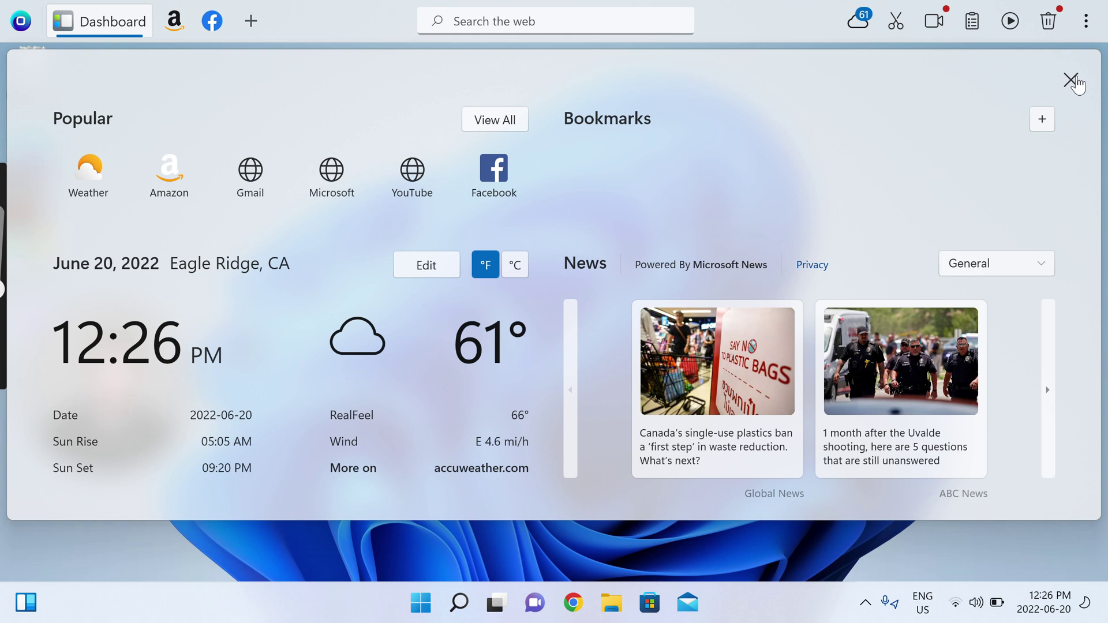
pyautogui.click(1072, 80)
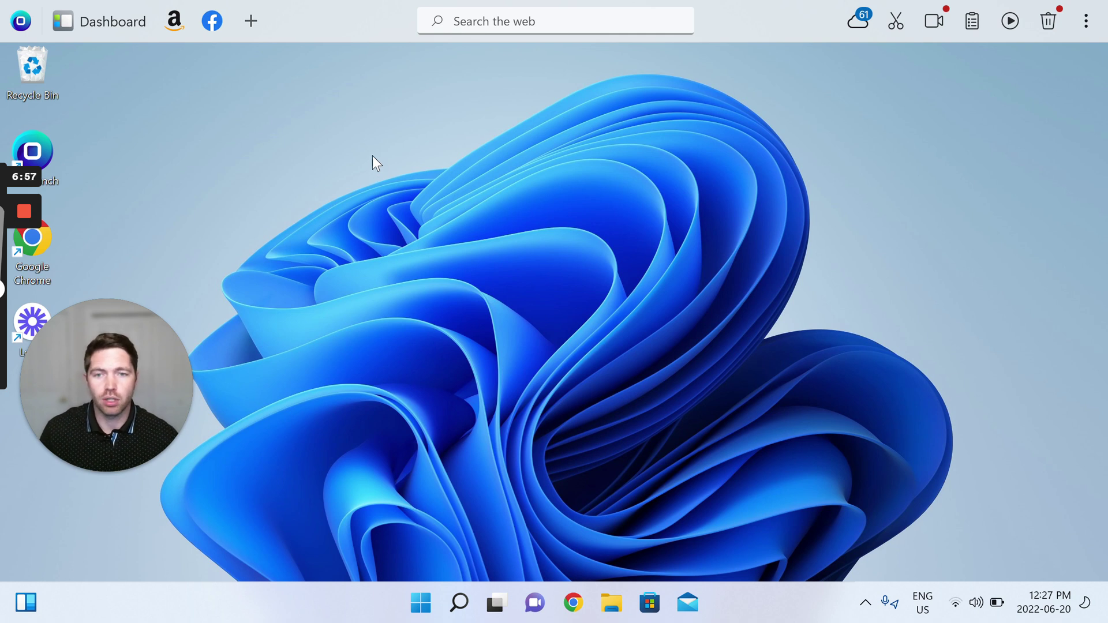
# Step: Open the Dashboard panel and its + Apps Library
pyautogui.click(123, 14)
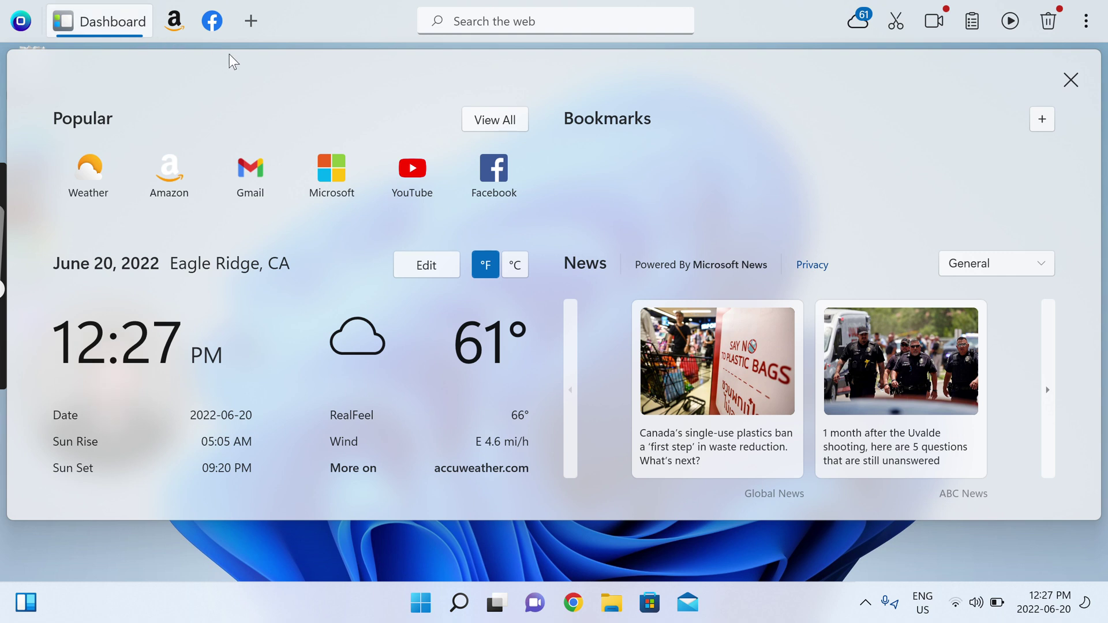
pyautogui.click(257, 26)
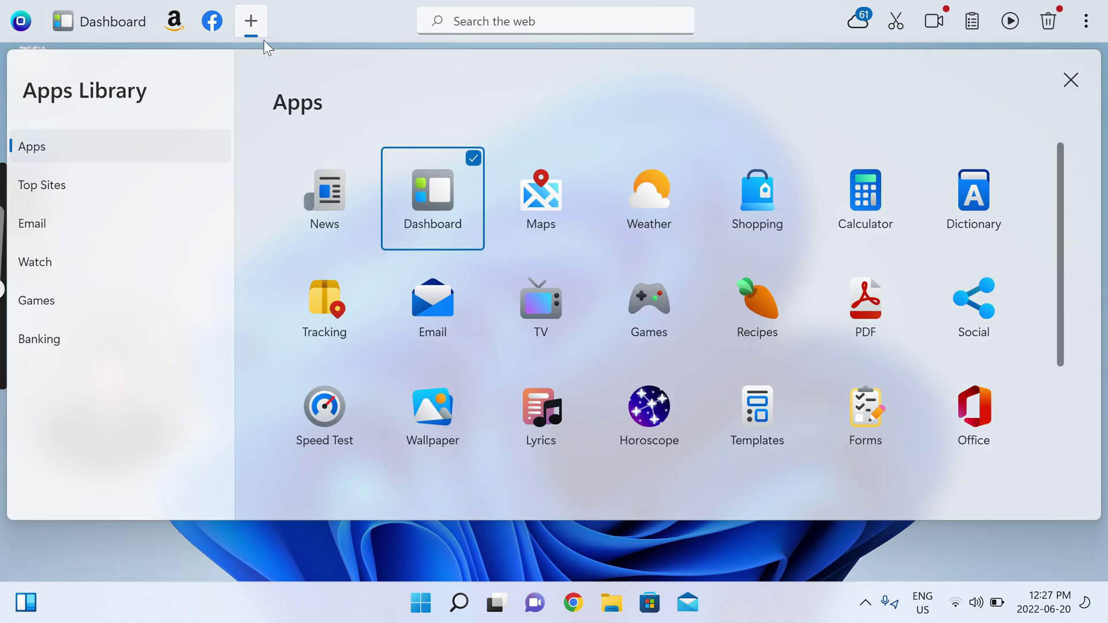
# Step: Pin Maps, Weather, Calculator and Wallpaper, close the Apps Library, and open Calculator
pyautogui.scroll(-2, 753, 288)
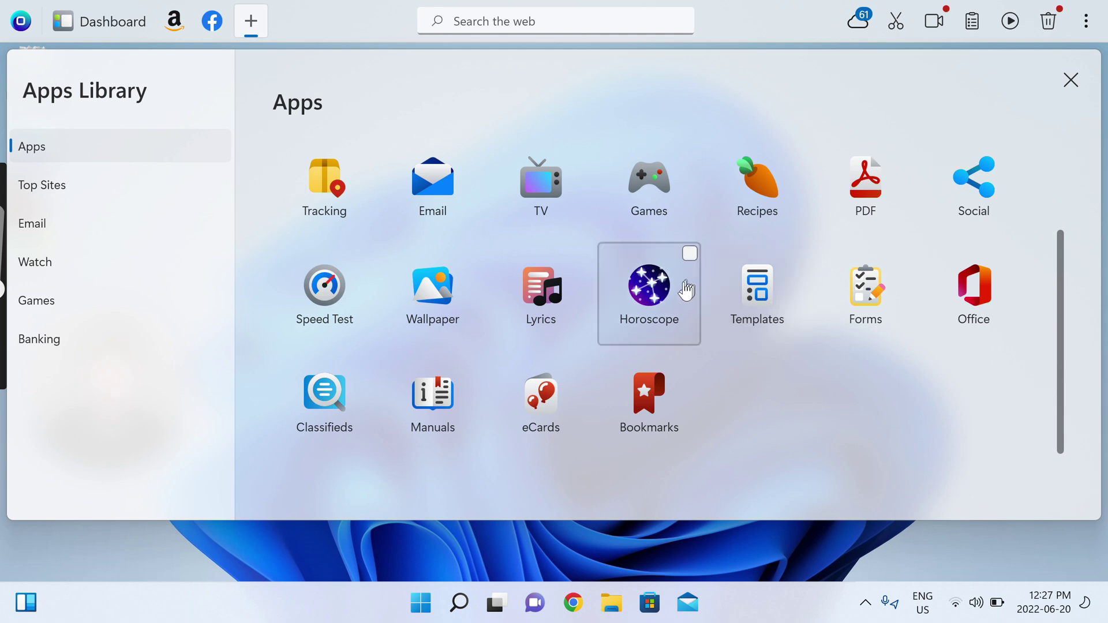
pyautogui.scroll(2, 683, 294)
pyautogui.scroll(1, 692, 272)
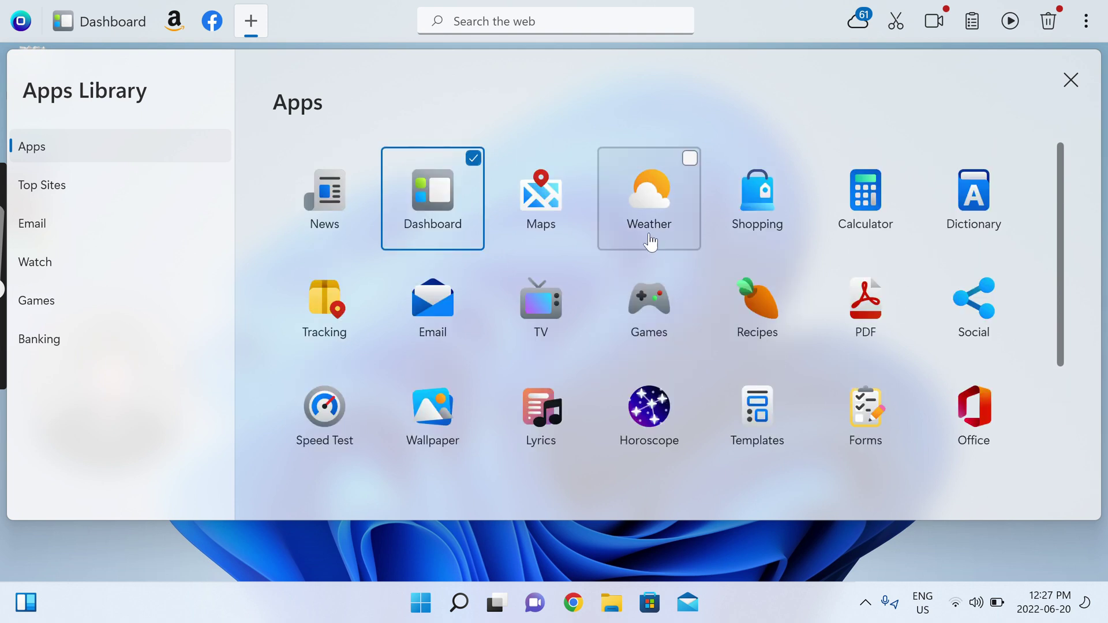
pyautogui.click(554, 207)
pyautogui.click(638, 199)
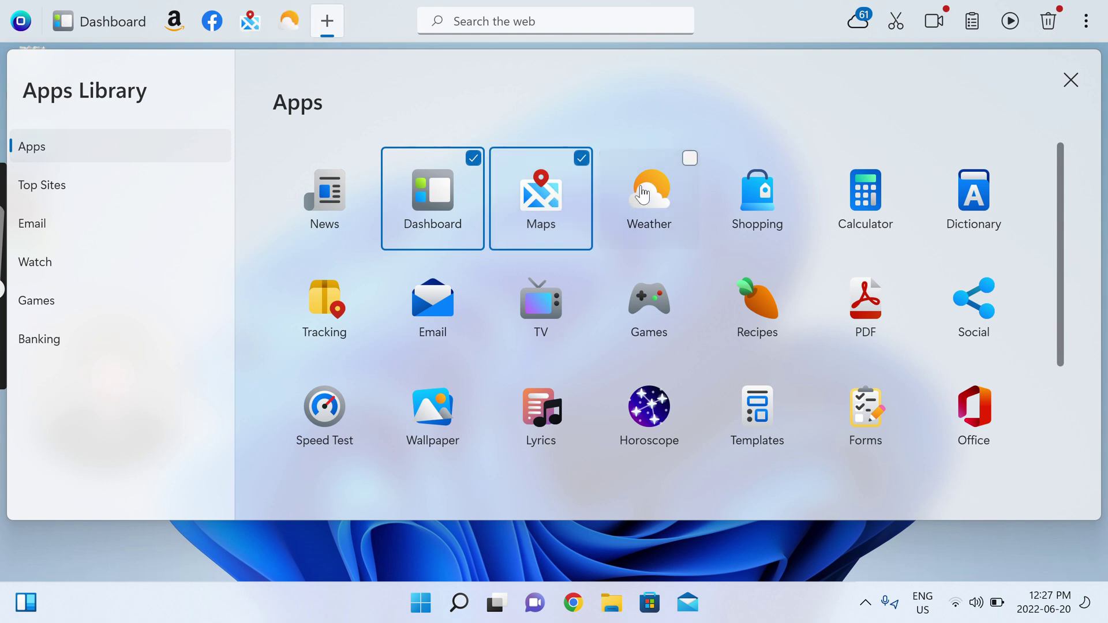
pyautogui.click(852, 205)
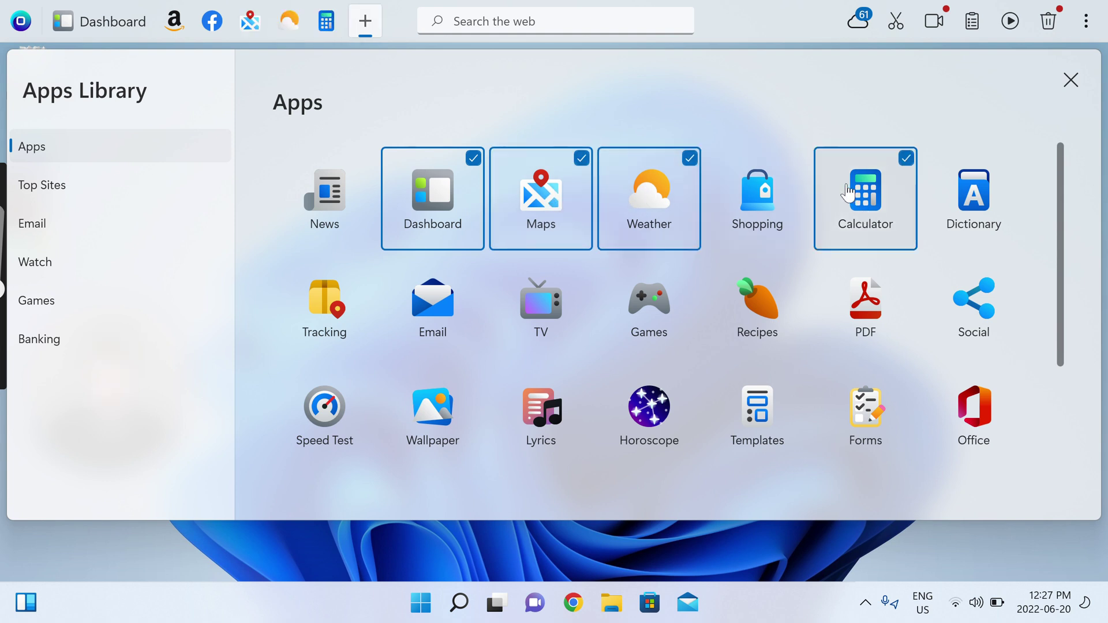
pyautogui.click(420, 395)
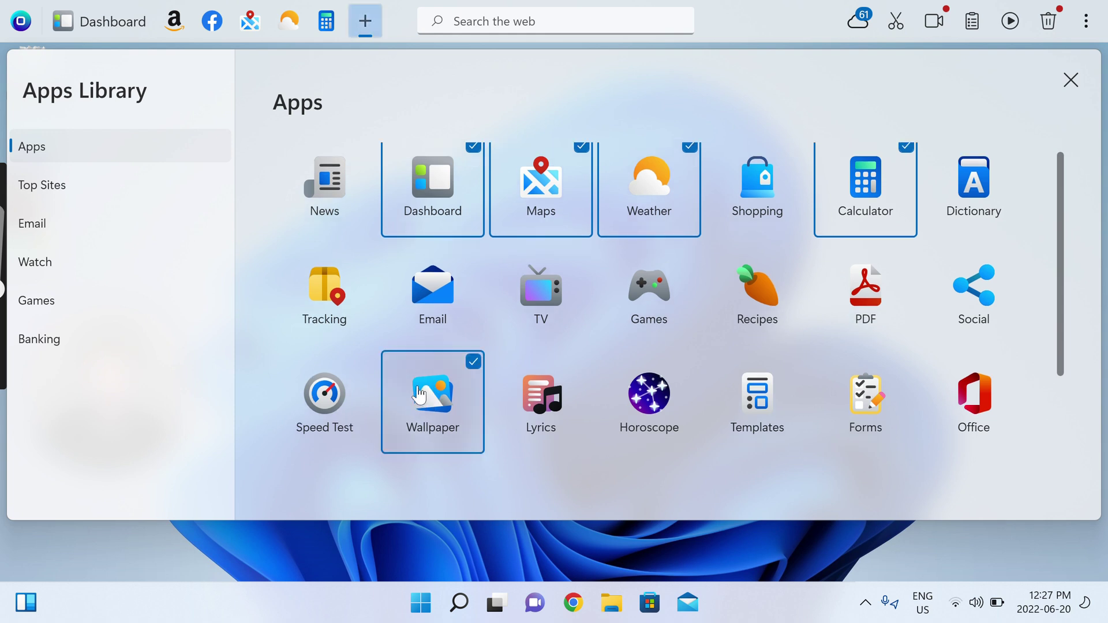
pyautogui.click(1074, 83)
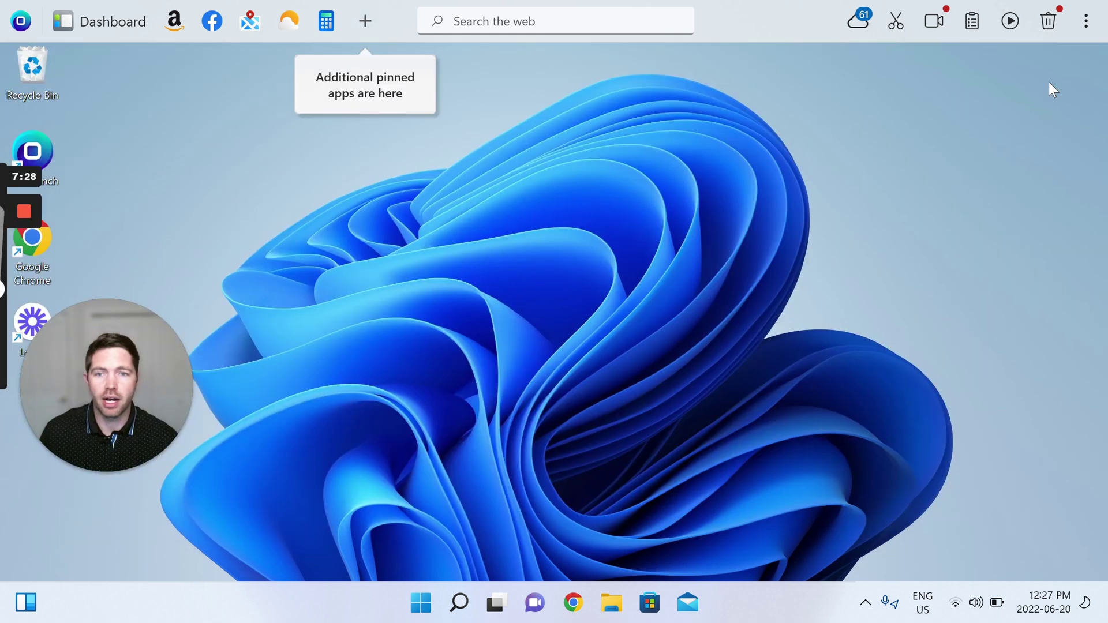
pyautogui.click(336, 22)
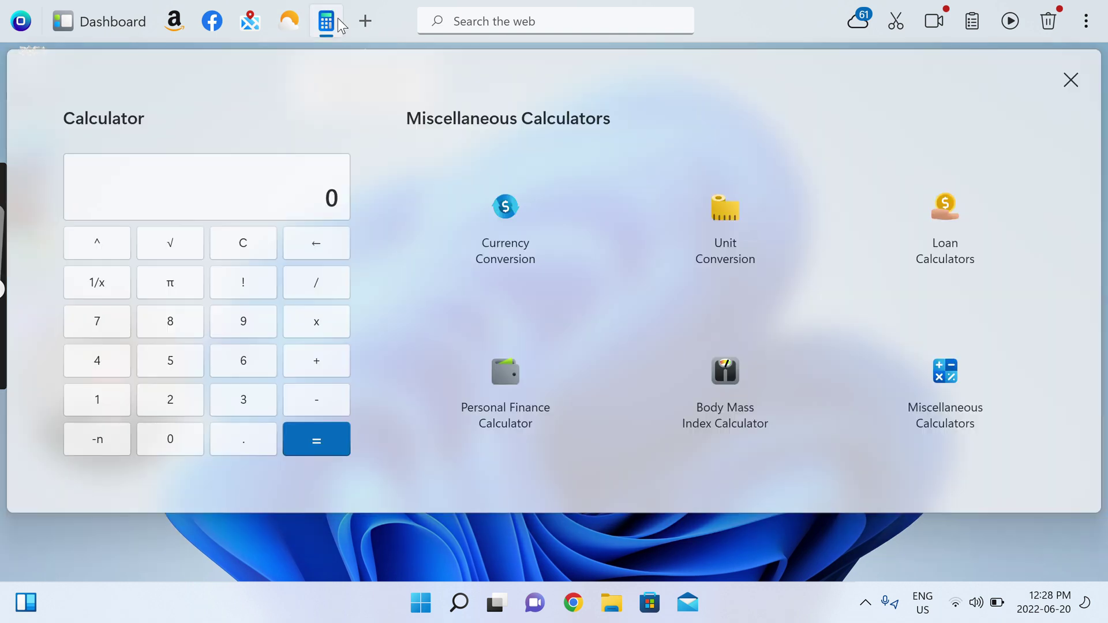
pyautogui.click(284, 23)
pyautogui.click(248, 27)
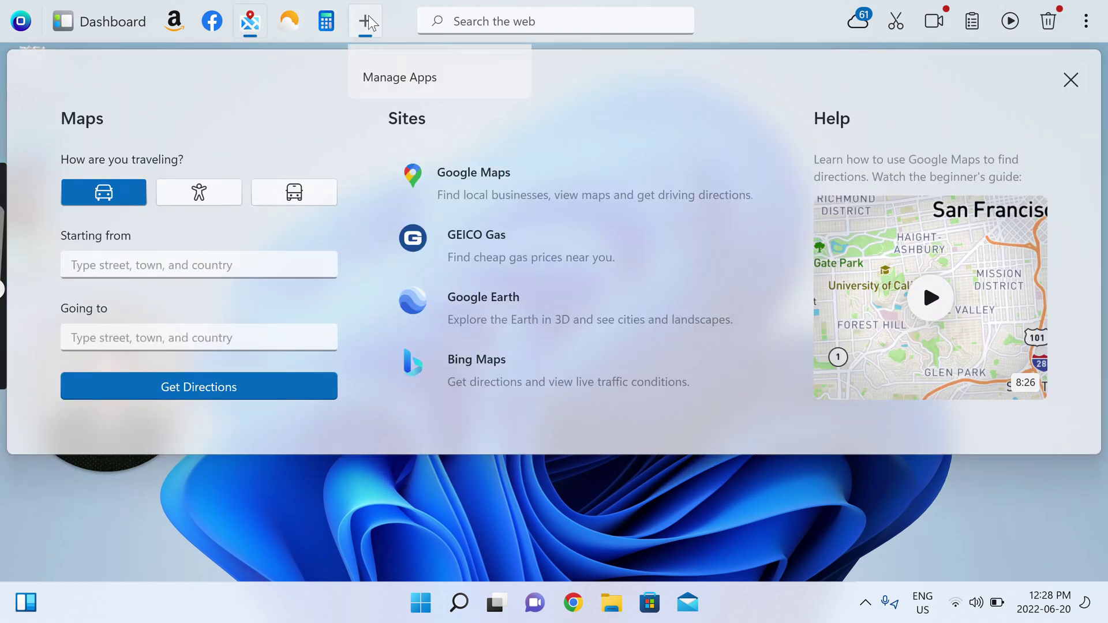
pyautogui.click(366, 19)
pyautogui.click(446, 74)
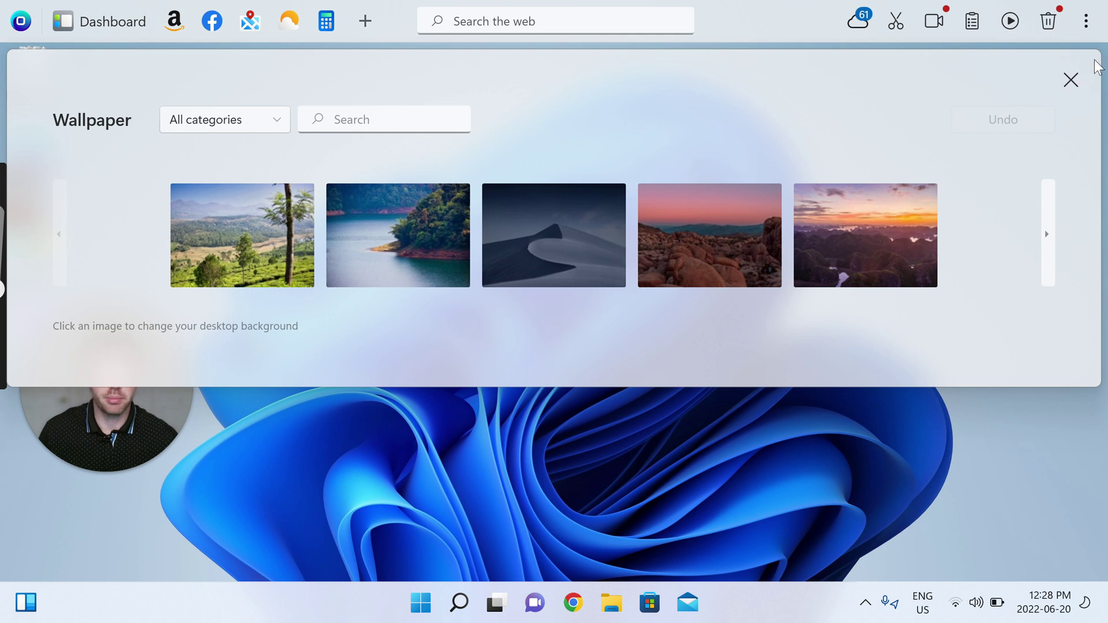
pyautogui.click(1068, 87)
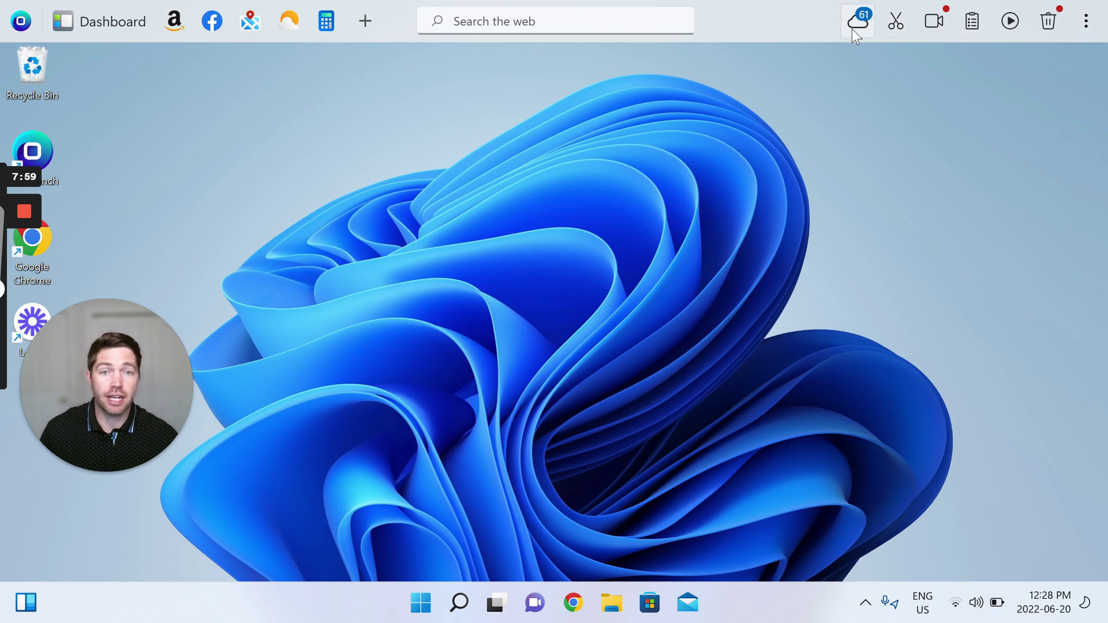
# Step: In the dock's Show/Hide list, toggle Apps, Weather and Snipping Tool off and on, then open Settings
pyautogui.click(1085, 24)
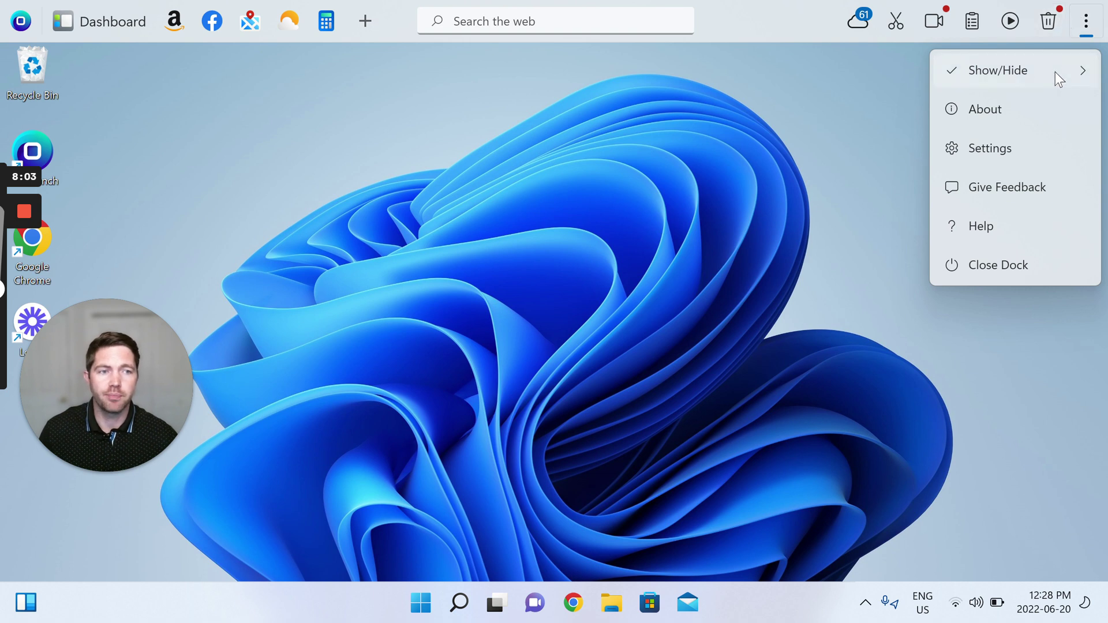
pyautogui.moveTo(1055, 72)
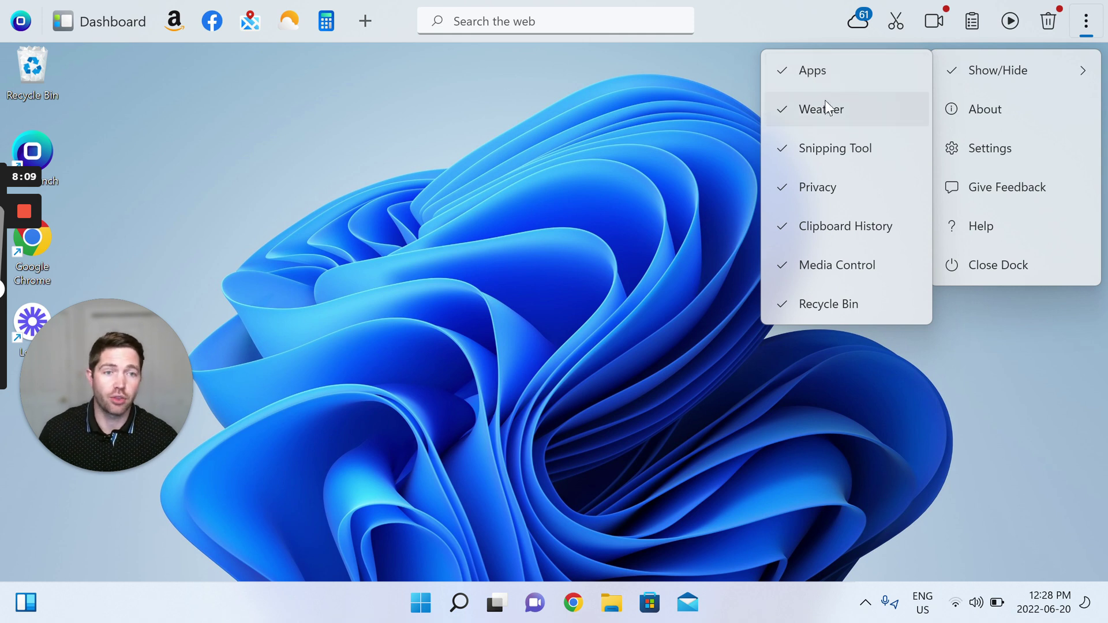
pyautogui.click(819, 79)
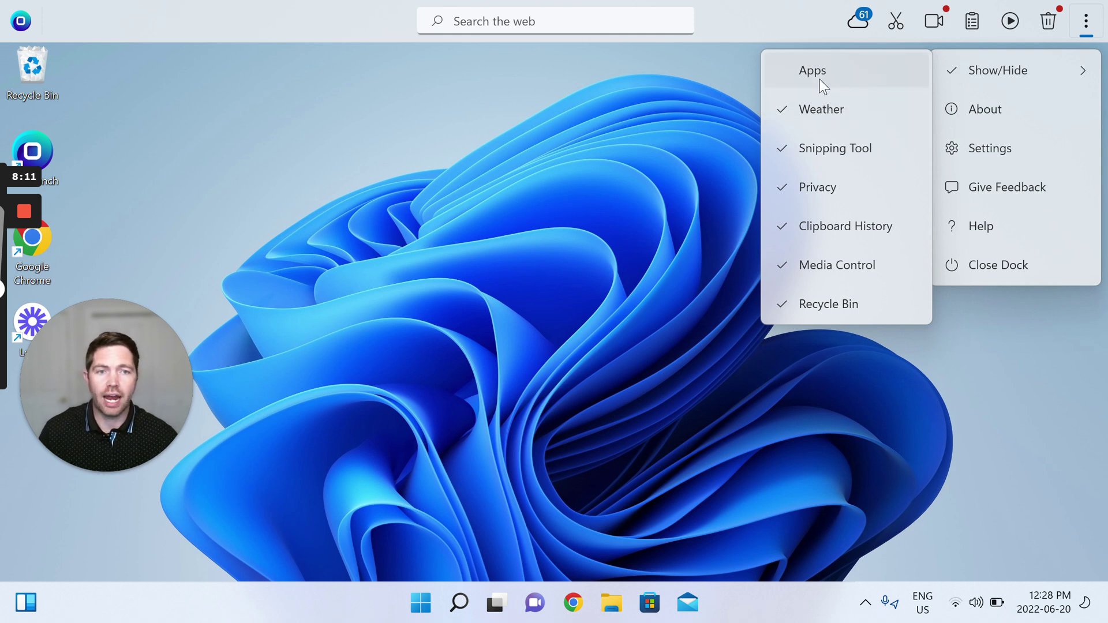
pyautogui.click(818, 77)
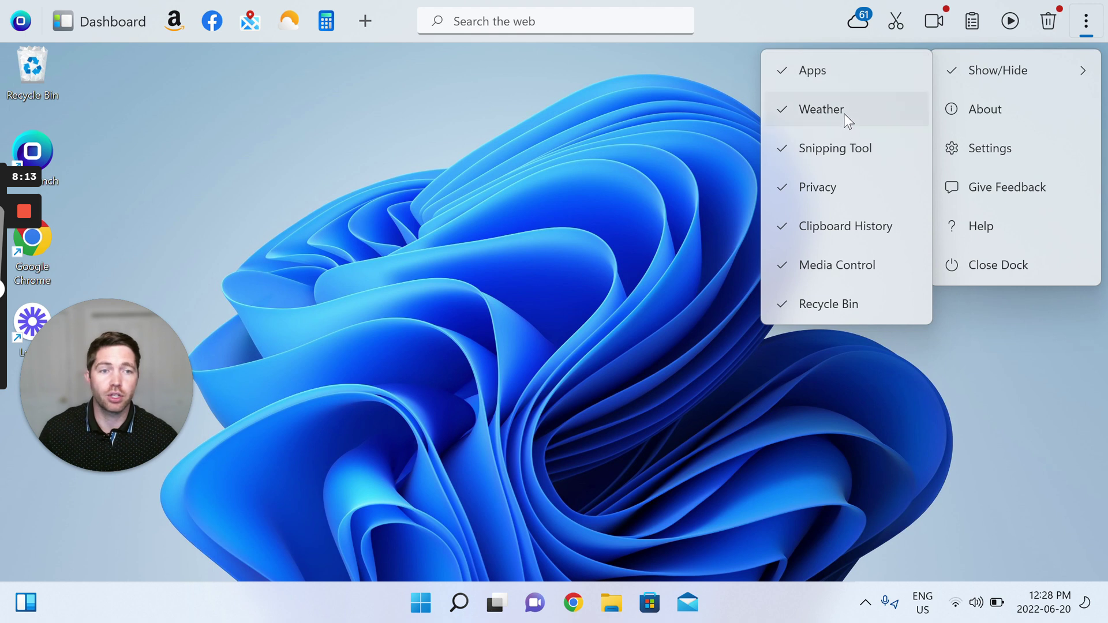
pyautogui.click(846, 118)
pyautogui.click(845, 118)
pyautogui.click(861, 151)
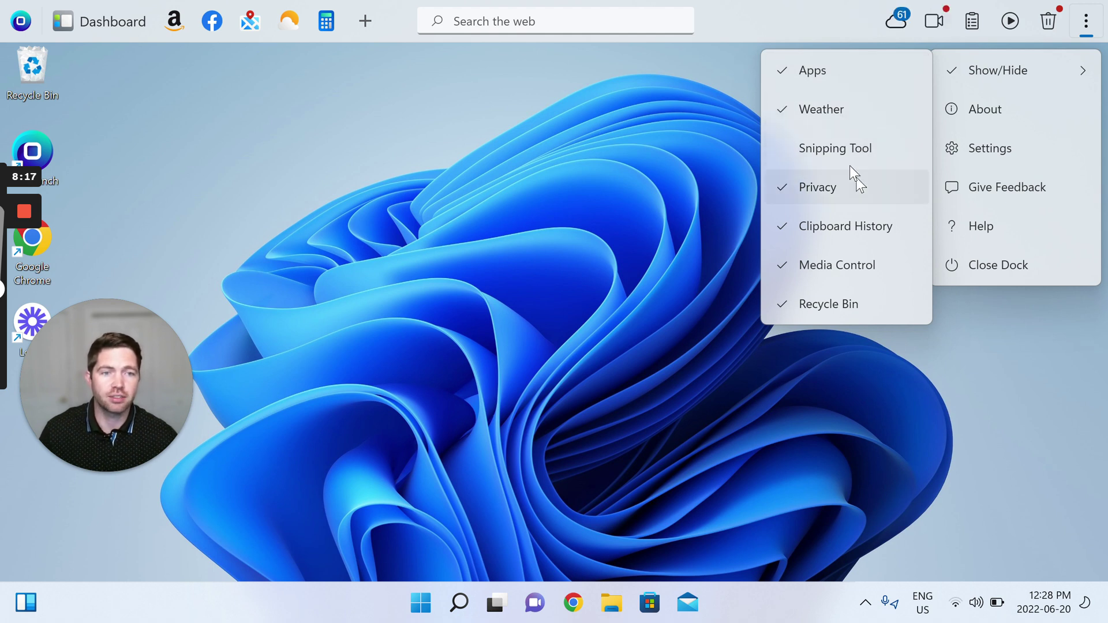
pyautogui.click(831, 144)
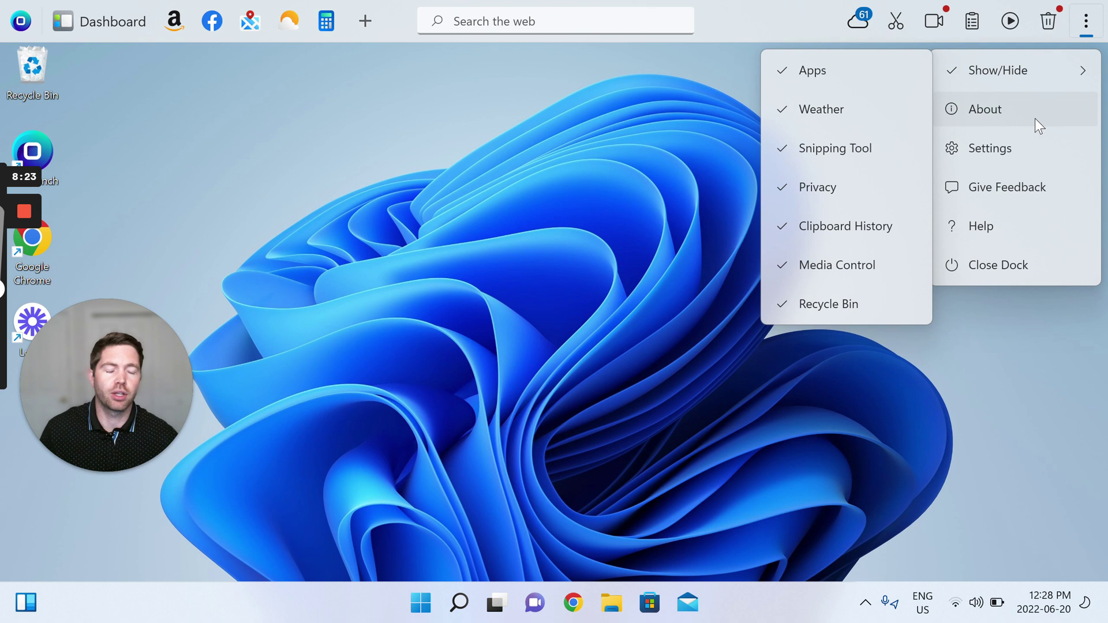
pyautogui.click(999, 147)
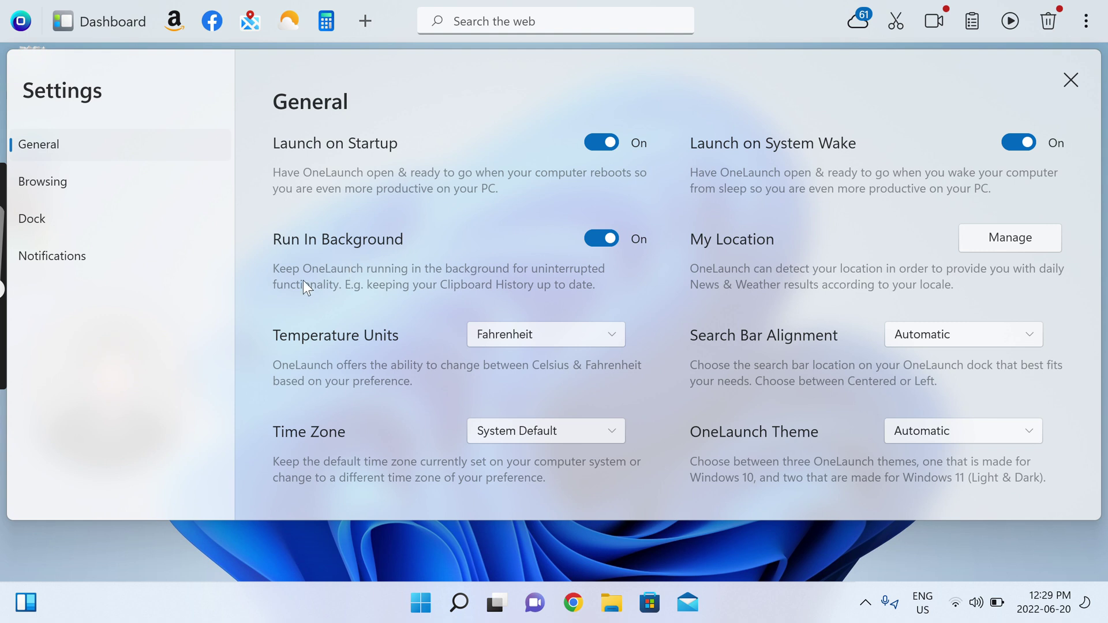
# Step: Look through the Browsing, Dock and Notifications settings pages, then return to General
pyautogui.click(73, 183)
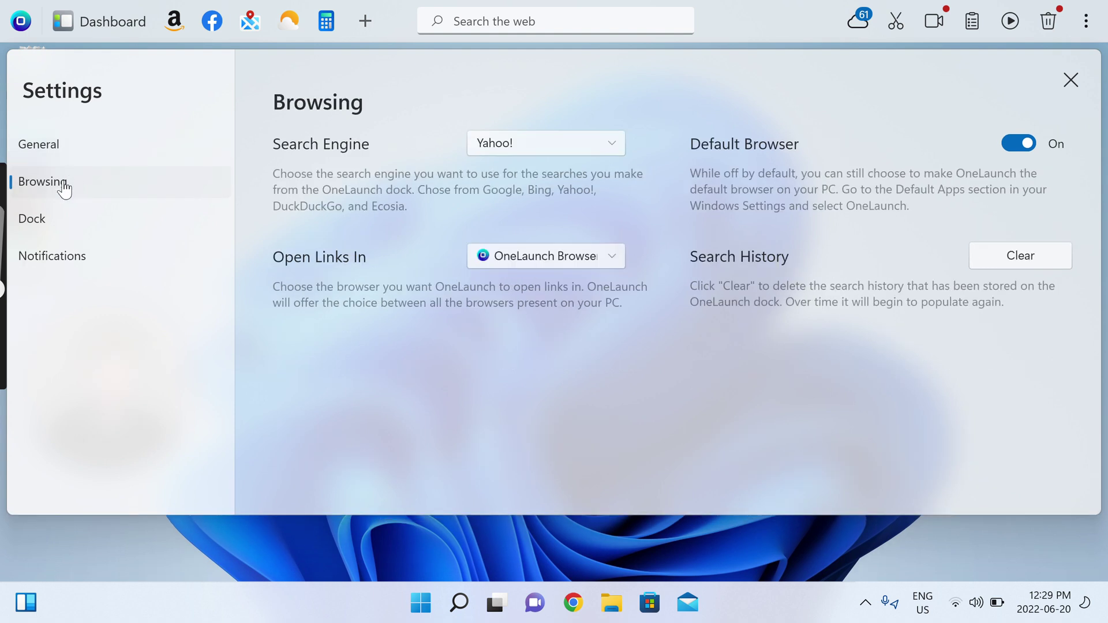
pyautogui.click(144, 220)
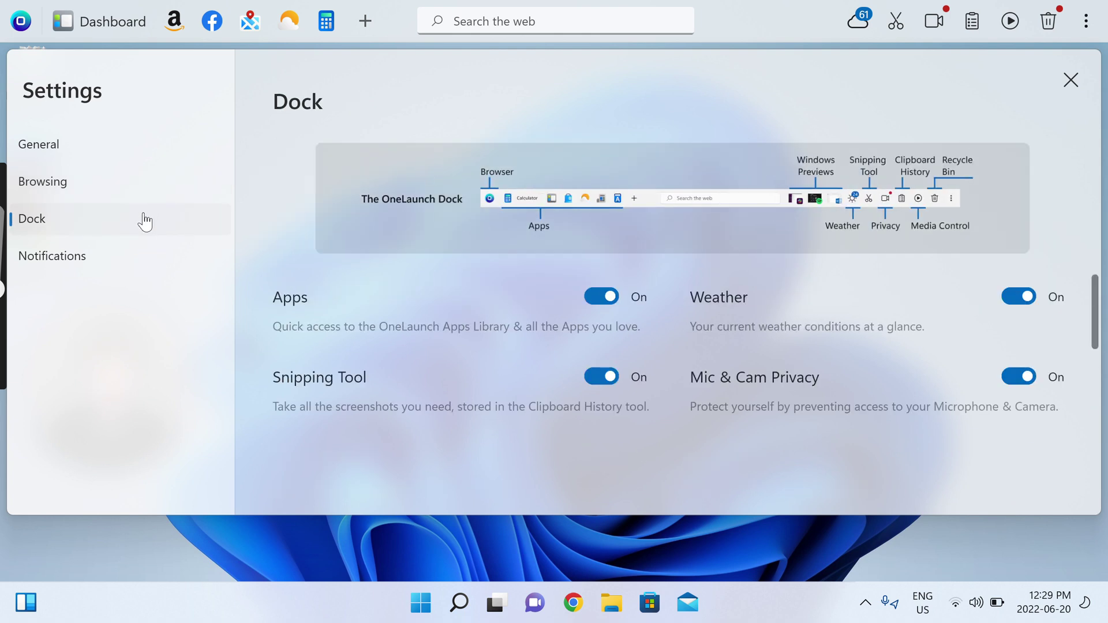
pyautogui.scroll(-2, 748, 369)
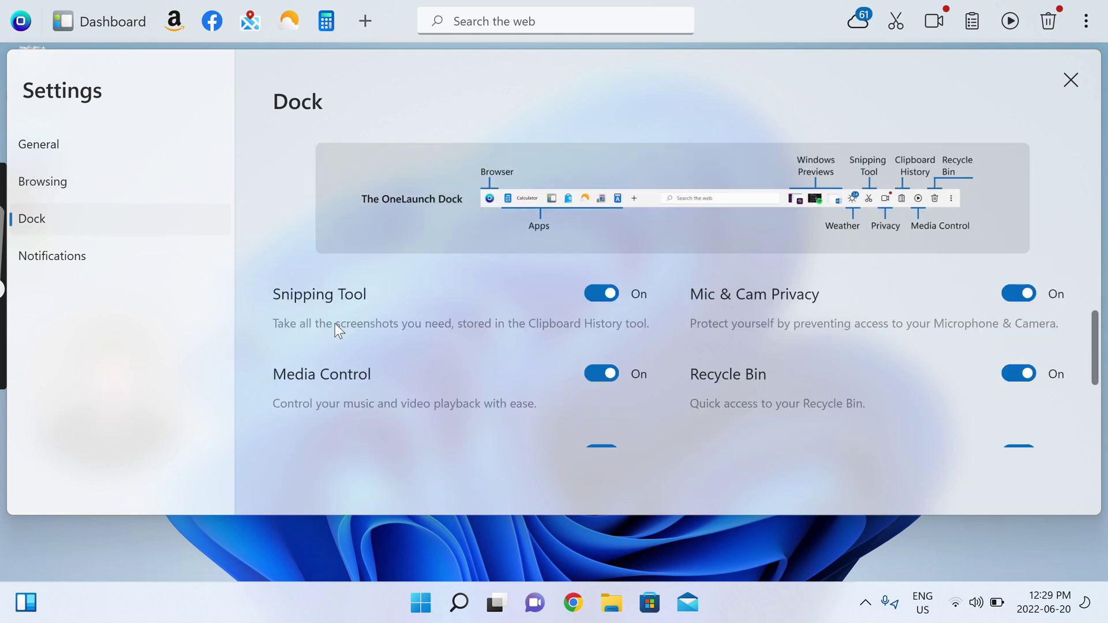
pyautogui.click(97, 256)
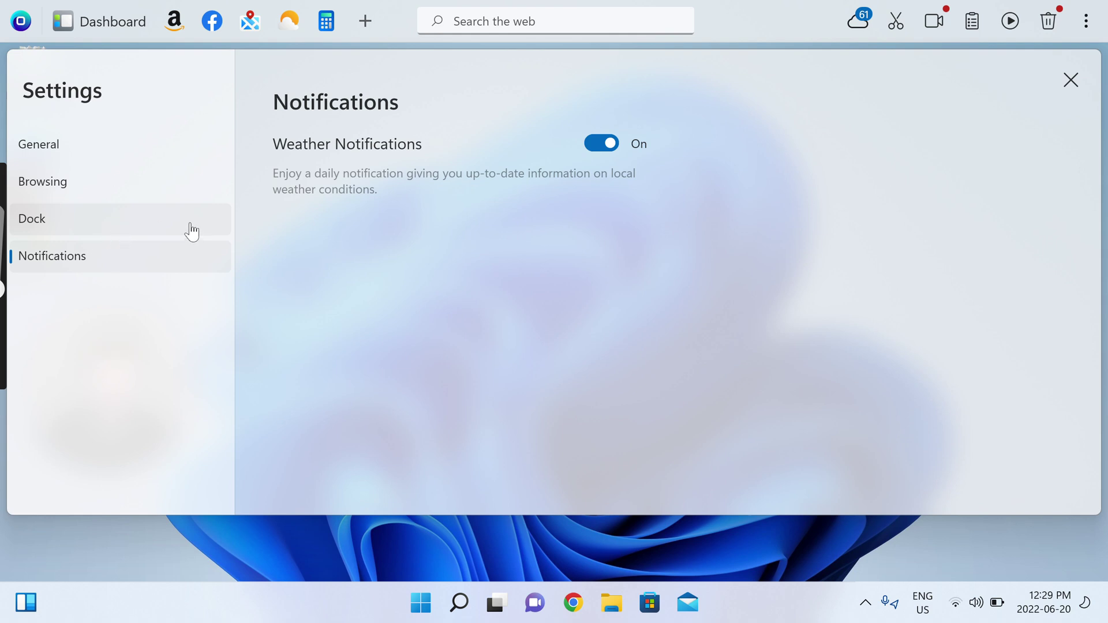
pyautogui.click(65, 154)
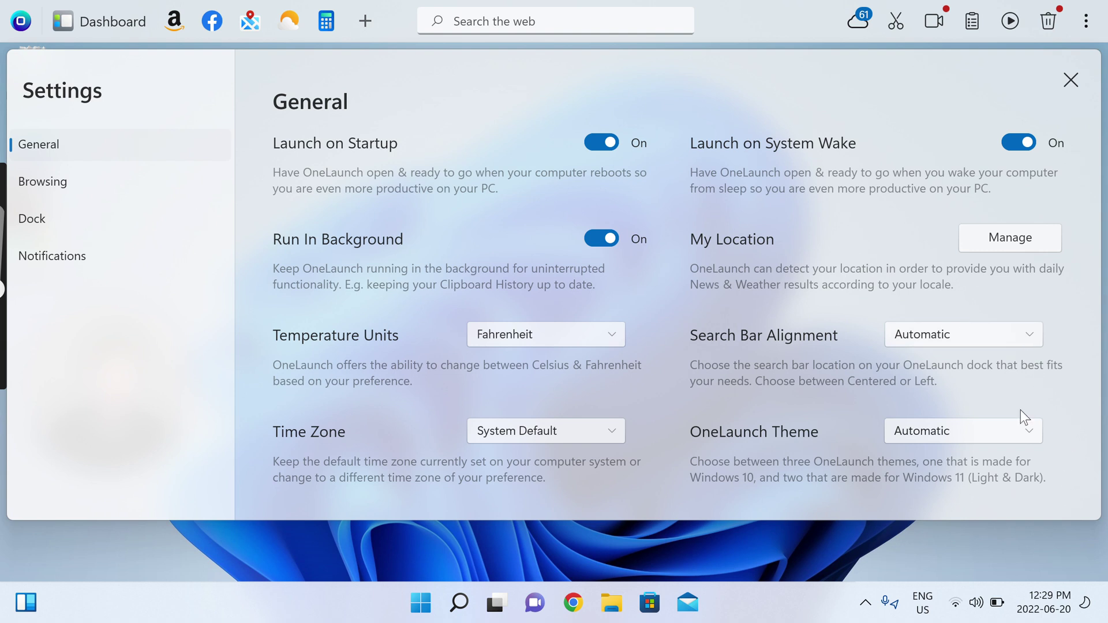
# Step: Change the OneLaunch theme to Windows 11 (Dark), then to Windows 11 (Light)
pyautogui.click(1005, 335)
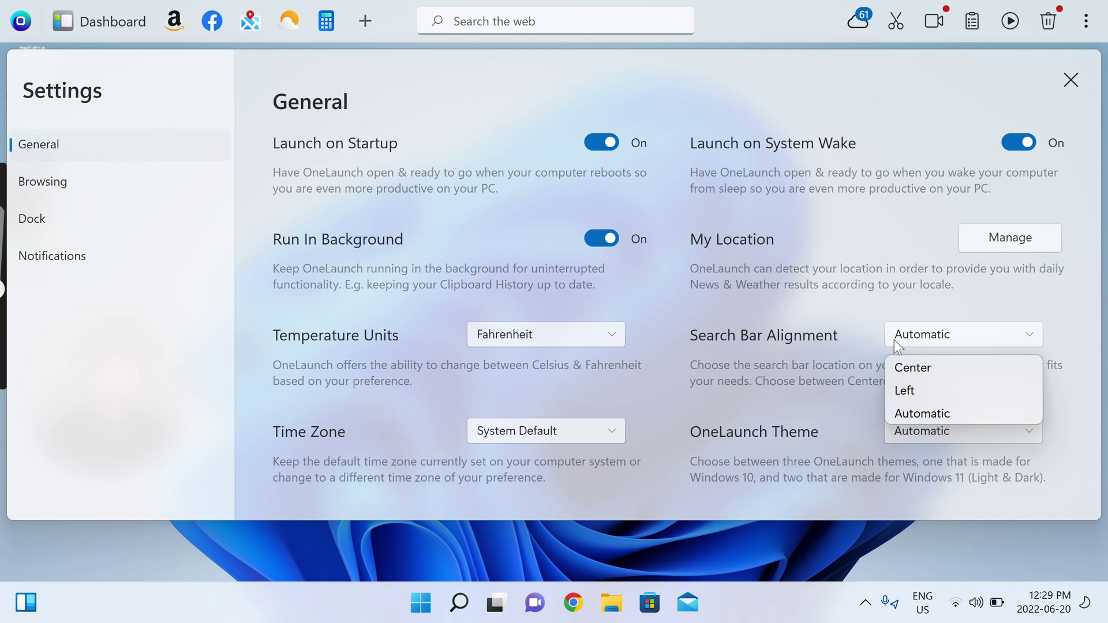
pyautogui.click(879, 369)
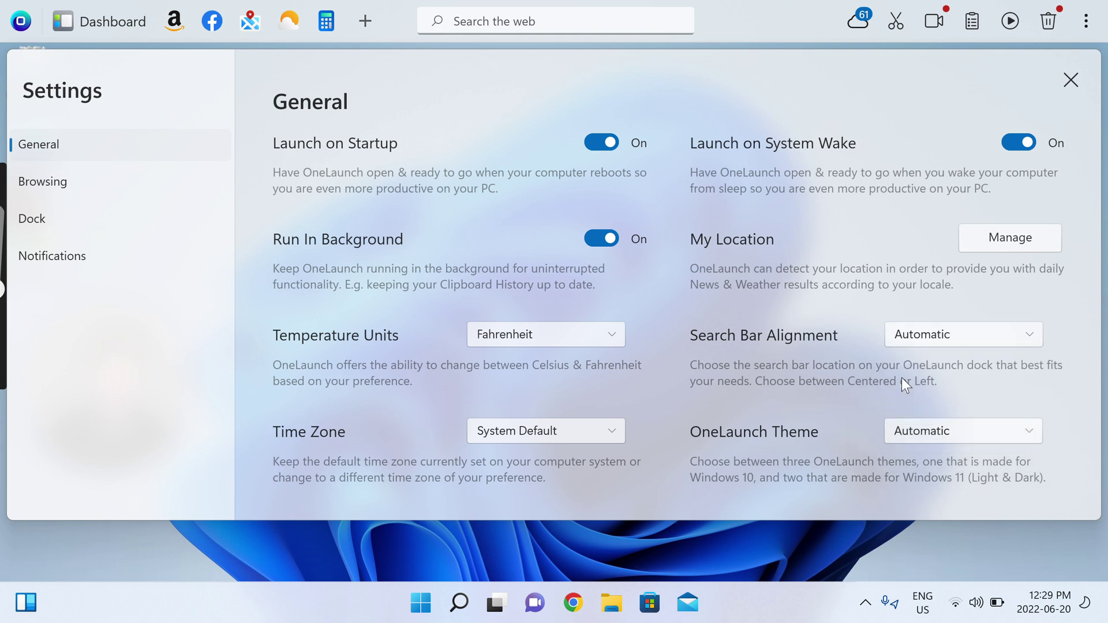
pyautogui.click(981, 438)
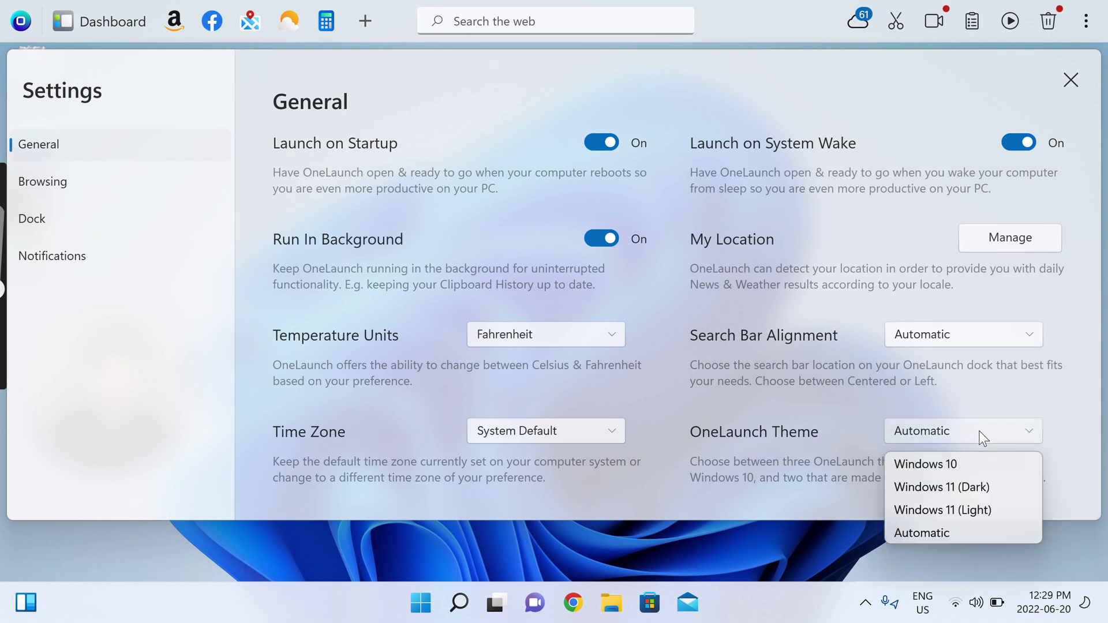
pyautogui.click(982, 490)
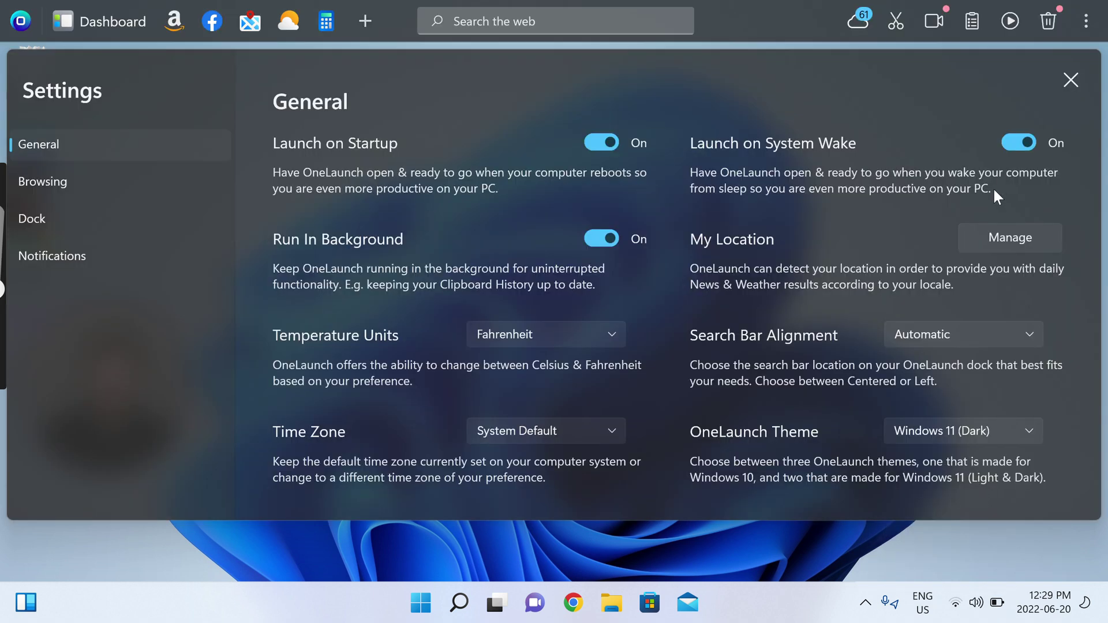
pyautogui.click(985, 432)
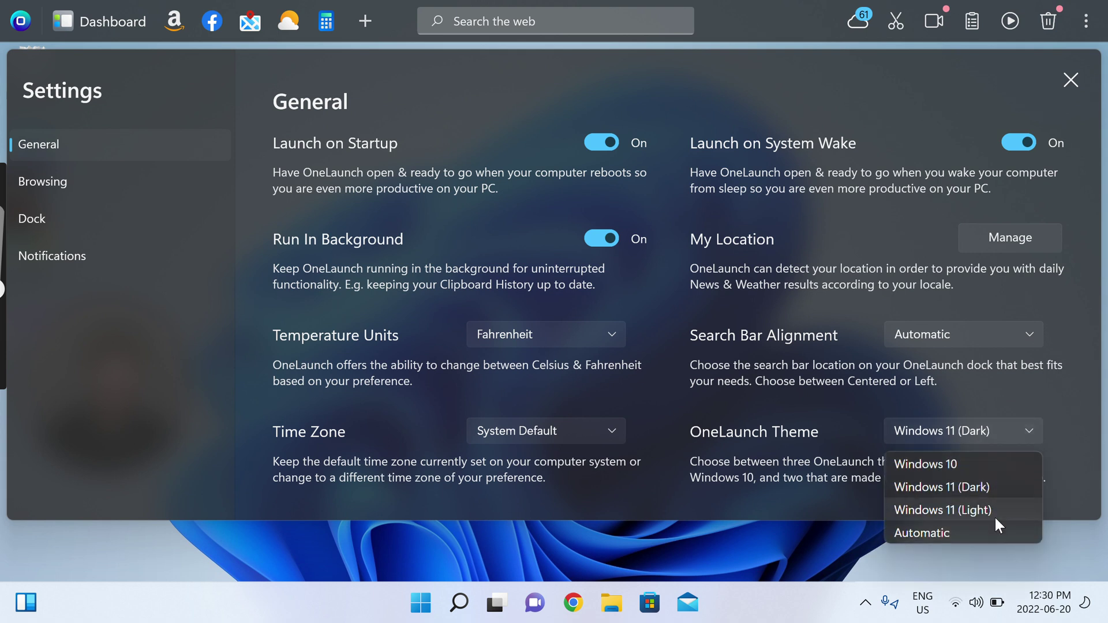
pyautogui.click(992, 507)
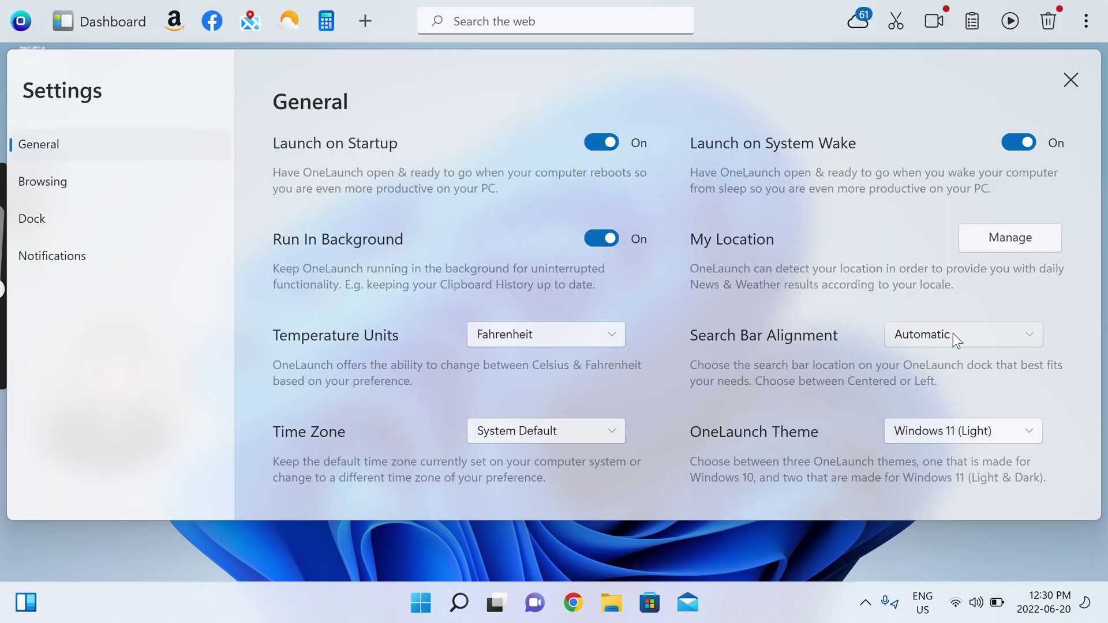
# Step: Set Search Bar Alignment to Left, then Center, and close the Settings window
pyautogui.click(953, 334)
pyautogui.click(959, 402)
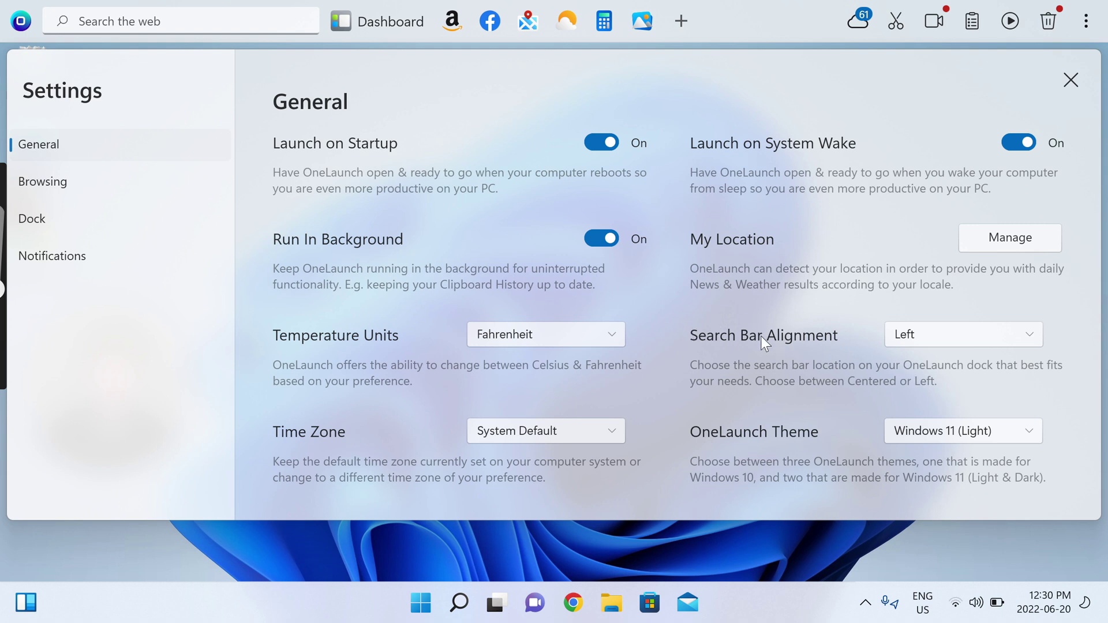
pyautogui.click(957, 337)
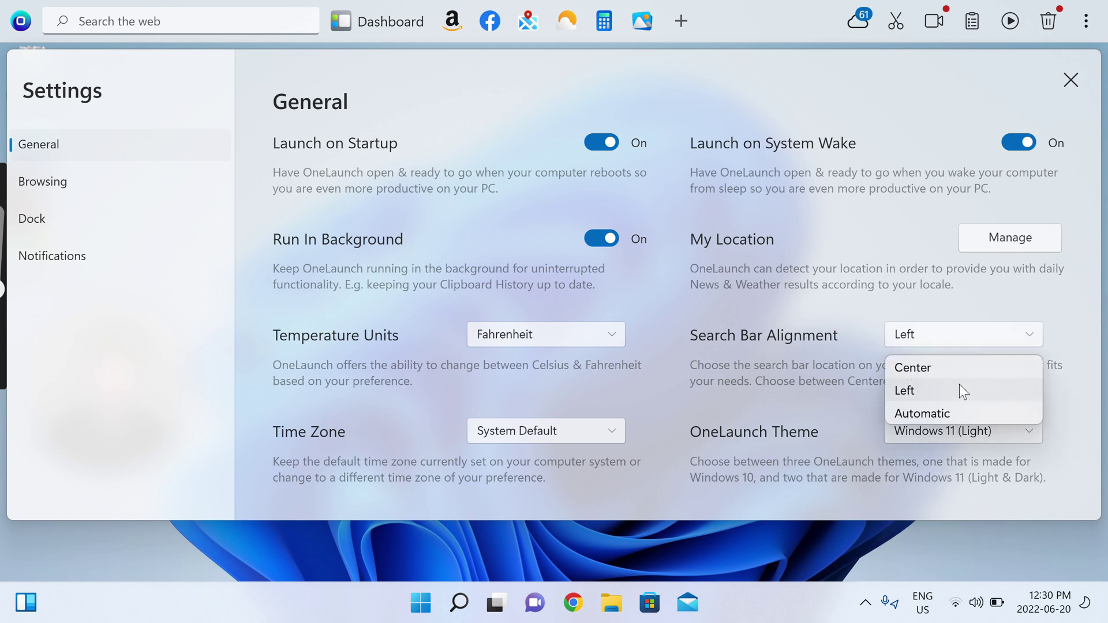
pyautogui.click(953, 368)
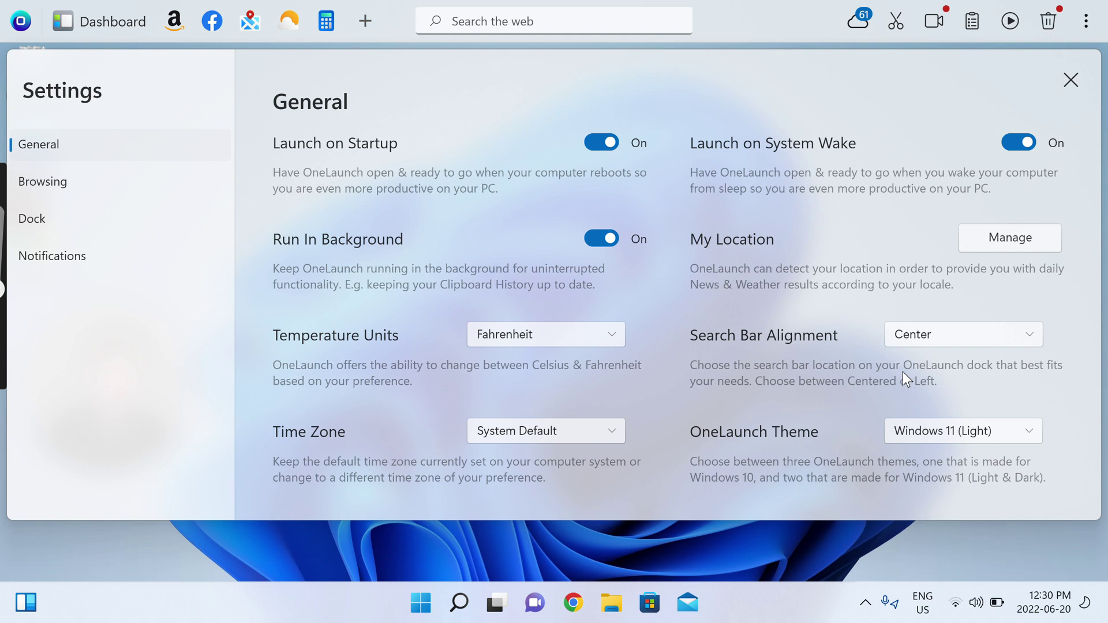
pyautogui.click(1069, 79)
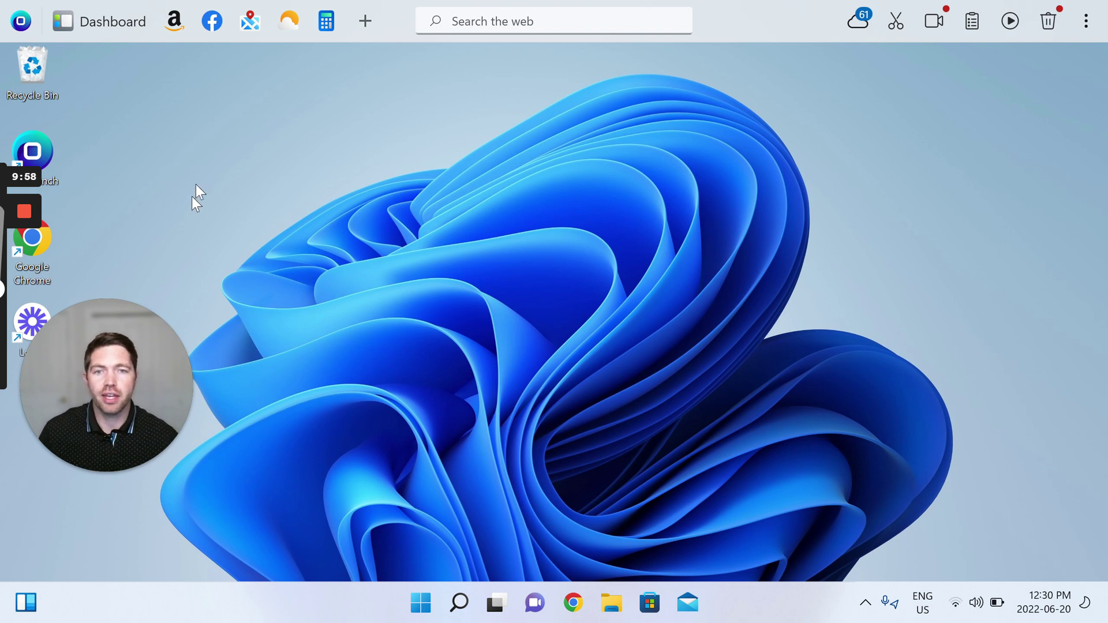
# Step: Leave the desktop showing the light-themed dock with its centered search bar
pyautogui.moveTo(16, 219)
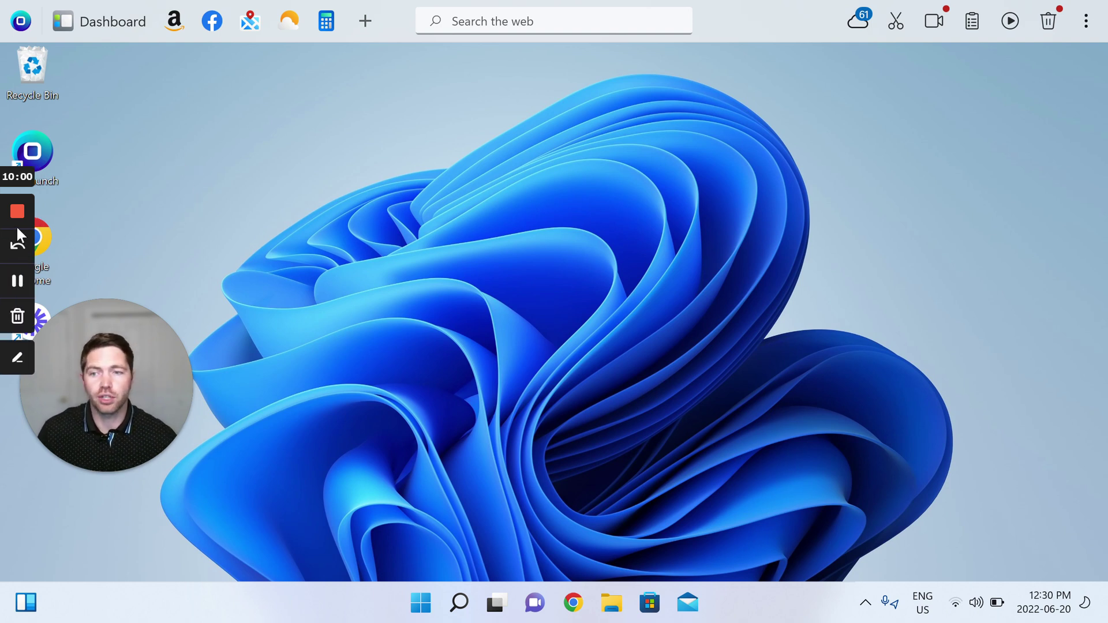